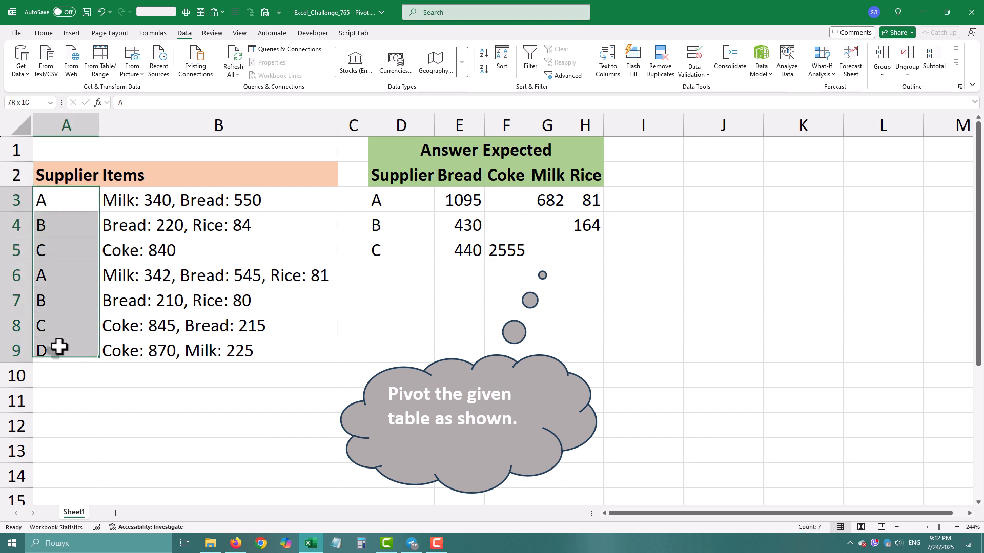
- Examine the Supplier and Items source data and compare it with the headers and suppliers of the expected answer table
{"action": "left_click", "coordinate": [138, 201]}
{"action": "left_click_drag", "start_coordinate": [138, 201], "coordinate": [165, 353]}
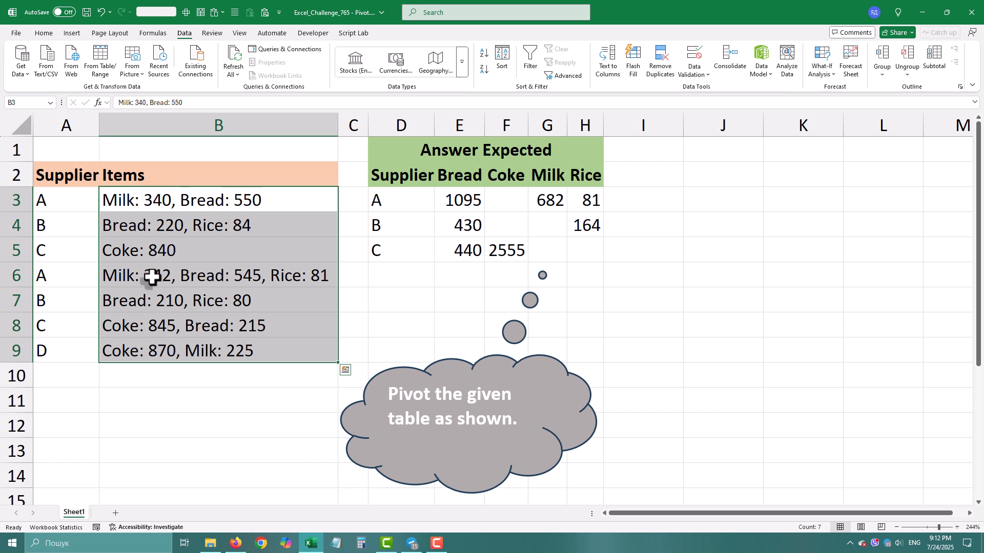
{"action": "left_click", "coordinate": [138, 200]}
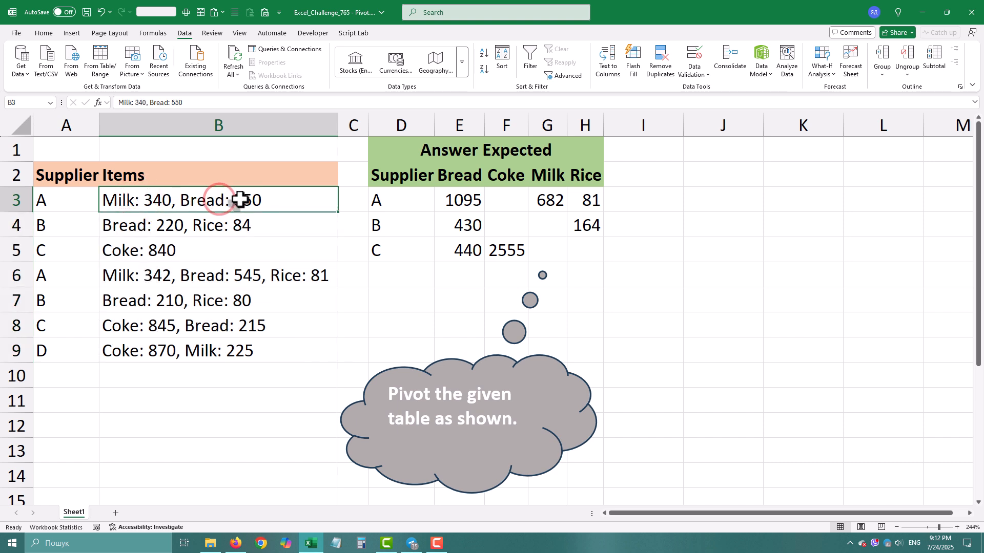
{"action": "left_click", "coordinate": [129, 222]}
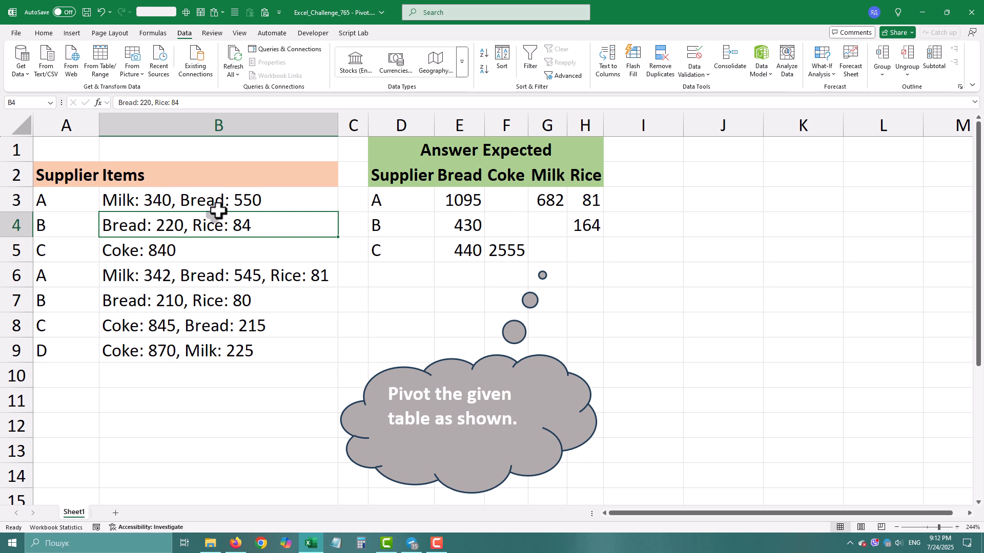
{"action": "left_click_drag", "start_coordinate": [458, 178], "coordinate": [581, 175]}
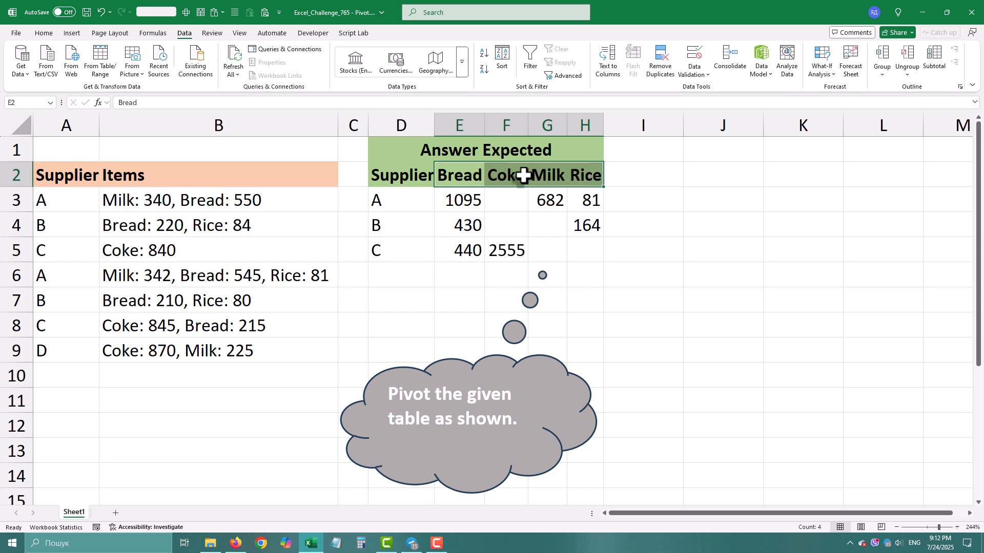
{"action": "left_click_drag", "start_coordinate": [413, 177], "coordinate": [410, 246]}
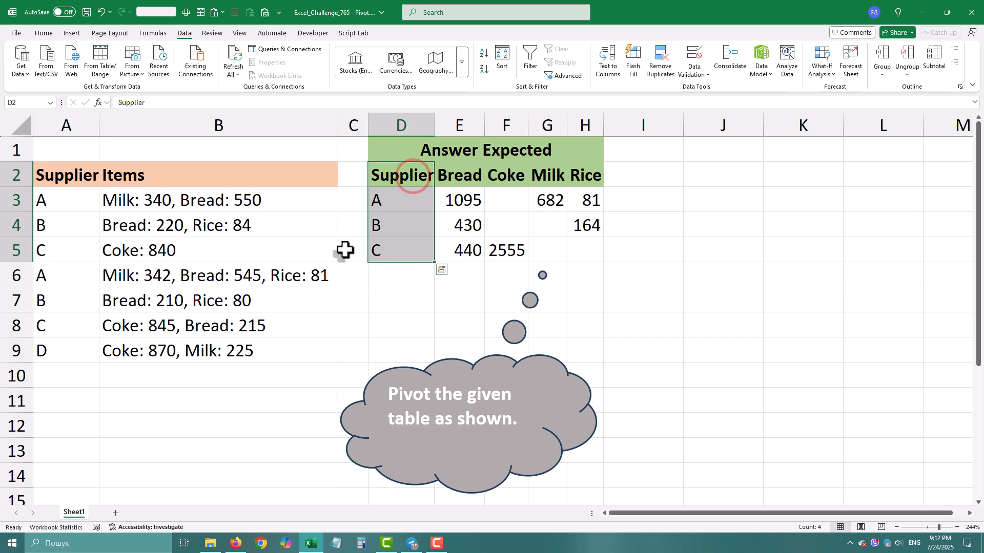
{"action": "left_click", "coordinate": [269, 241]}
- Load the range A2:B9 into Power Query as a table with headers
{"action": "left_click_drag", "start_coordinate": [78, 177], "coordinate": [197, 345]}
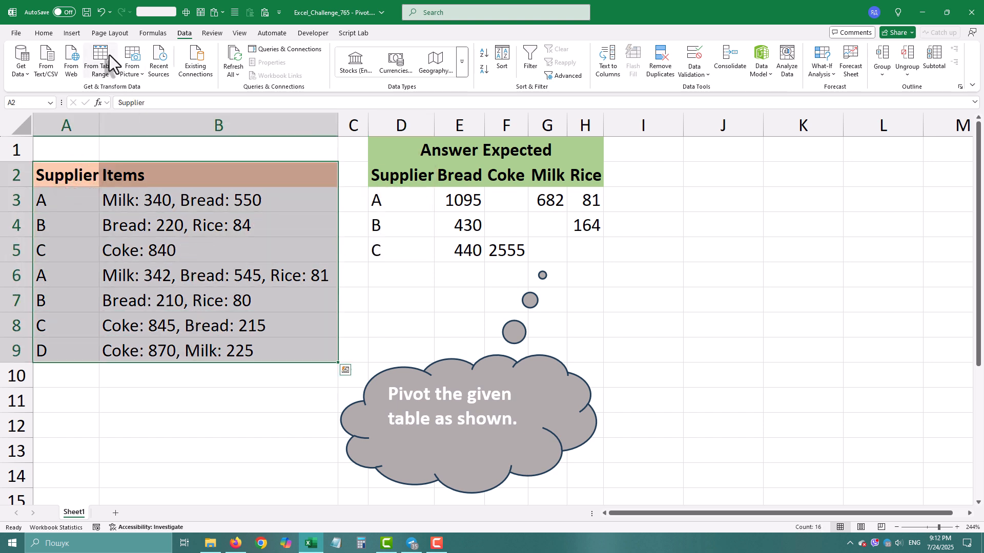
{"action": "left_click", "coordinate": [194, 30]}
{"action": "left_click", "coordinate": [96, 57]}
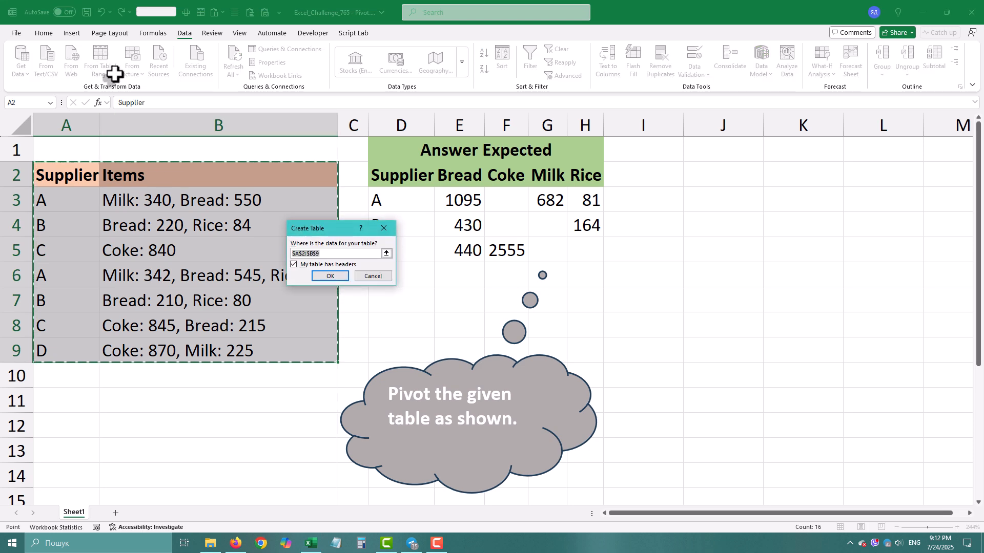
{"action": "left_click", "coordinate": [337, 276]}
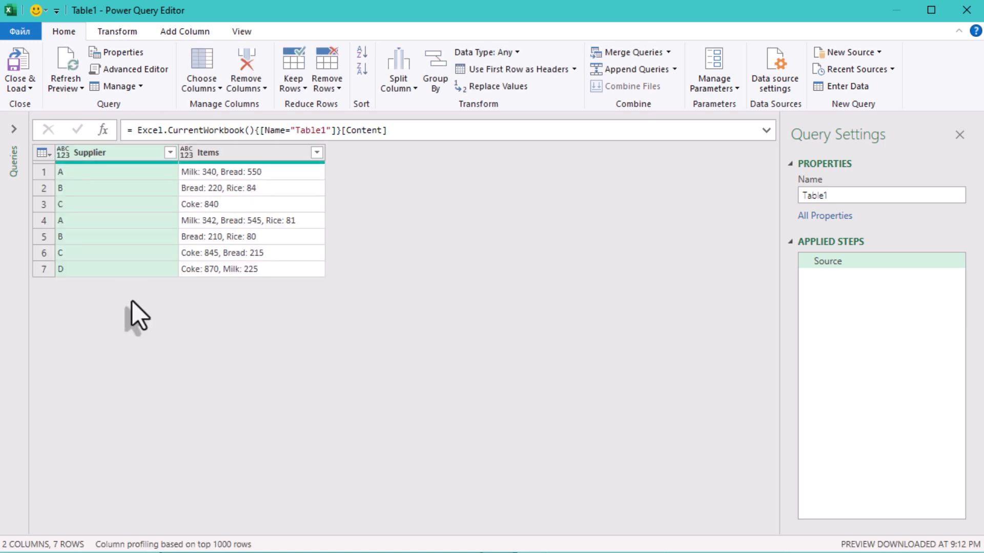
- Examine the Supplier and Items values row by row, checking how each supplier's items are listed in one cell
{"action": "left_click", "coordinate": [94, 173]}
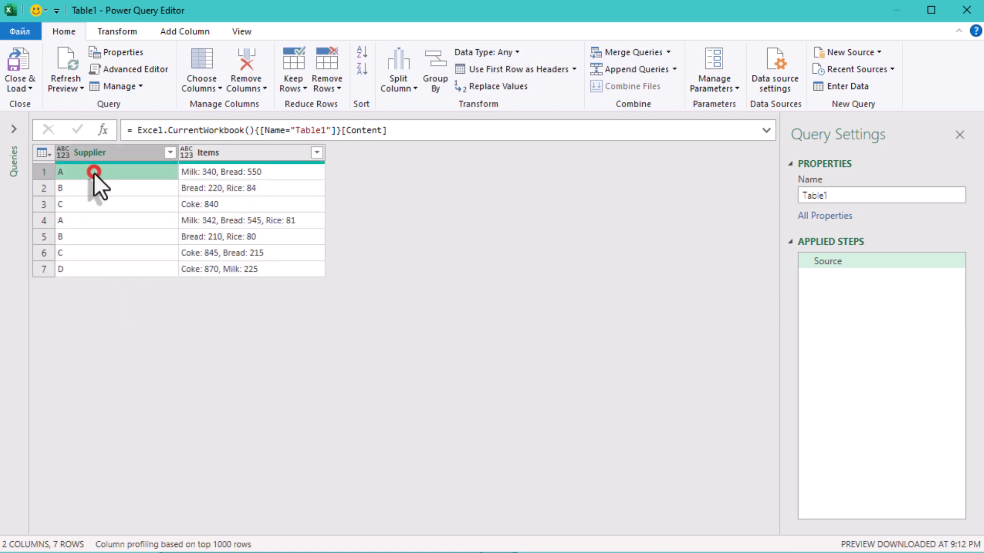
{"action": "left_click", "coordinate": [98, 198]}
{"action": "left_click", "coordinate": [106, 218]}
{"action": "left_click", "coordinate": [106, 237]}
{"action": "left_click", "coordinate": [111, 265]}
{"action": "left_click", "coordinate": [113, 255]}
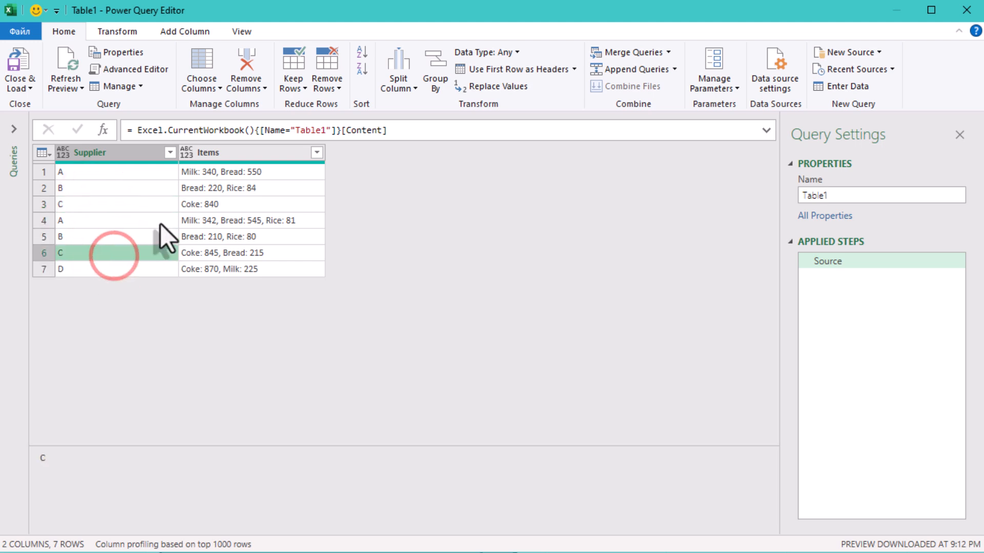
{"action": "left_click", "coordinate": [223, 174]}
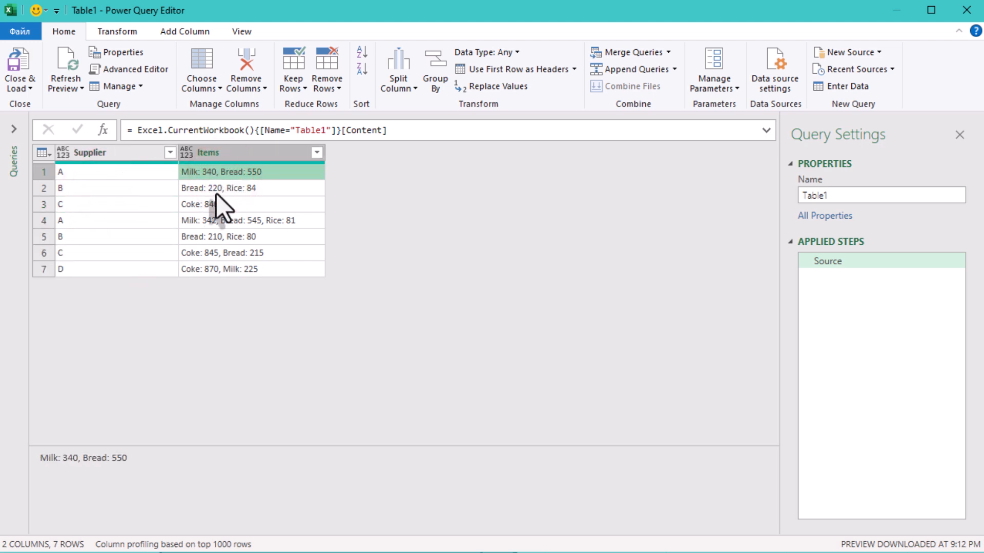
{"action": "left_click", "coordinate": [215, 193]}
{"action": "left_click", "coordinate": [213, 207]}
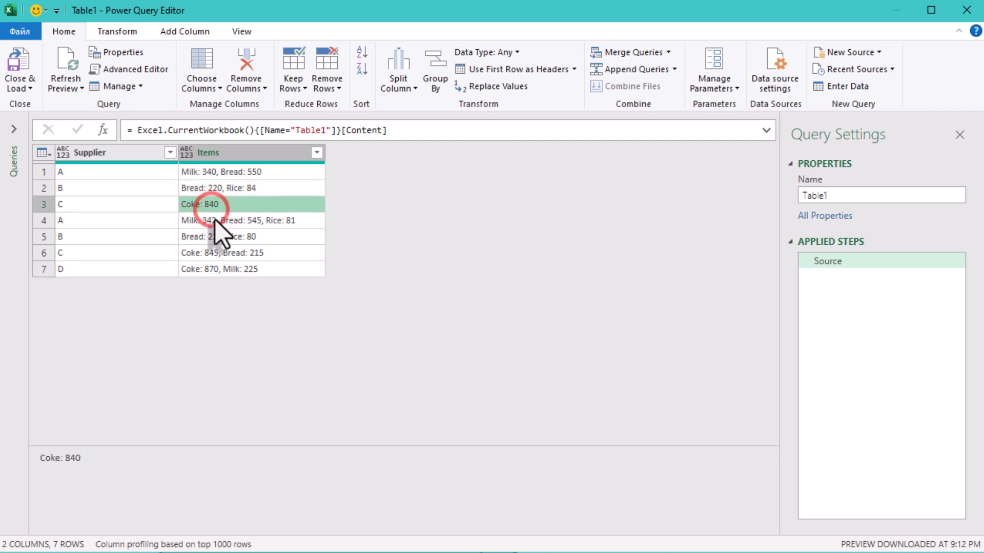
{"action": "left_click", "coordinate": [216, 220]}
{"action": "left_click", "coordinate": [213, 239]}
{"action": "left_click", "coordinate": [212, 253]}
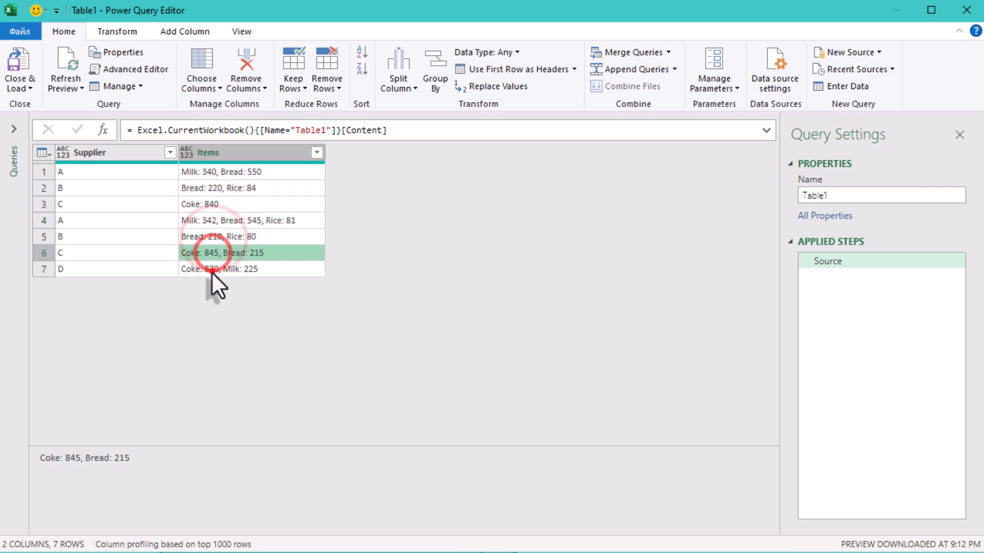
{"action": "left_click", "coordinate": [213, 271]}
{"action": "left_click", "coordinate": [213, 175]}
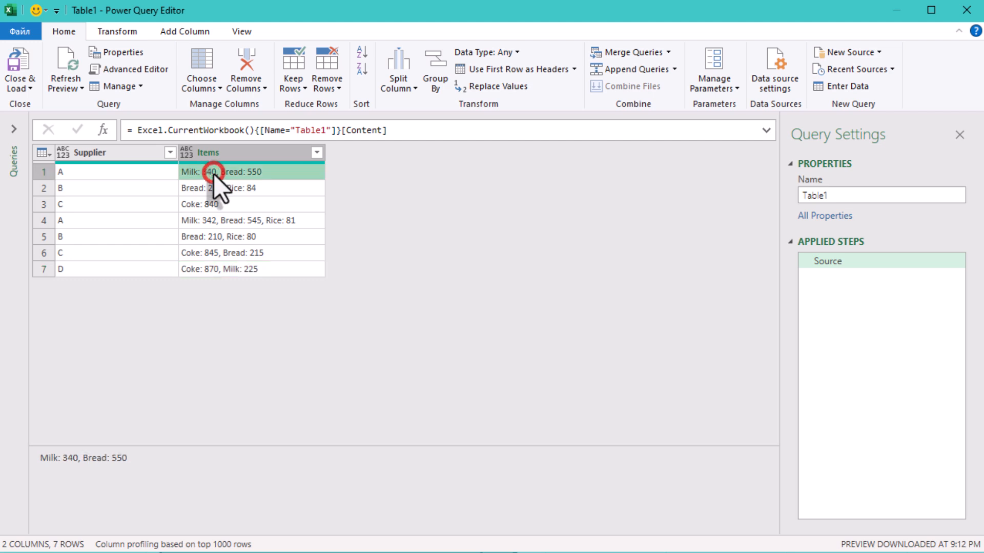
{"action": "left_click", "coordinate": [131, 177]}
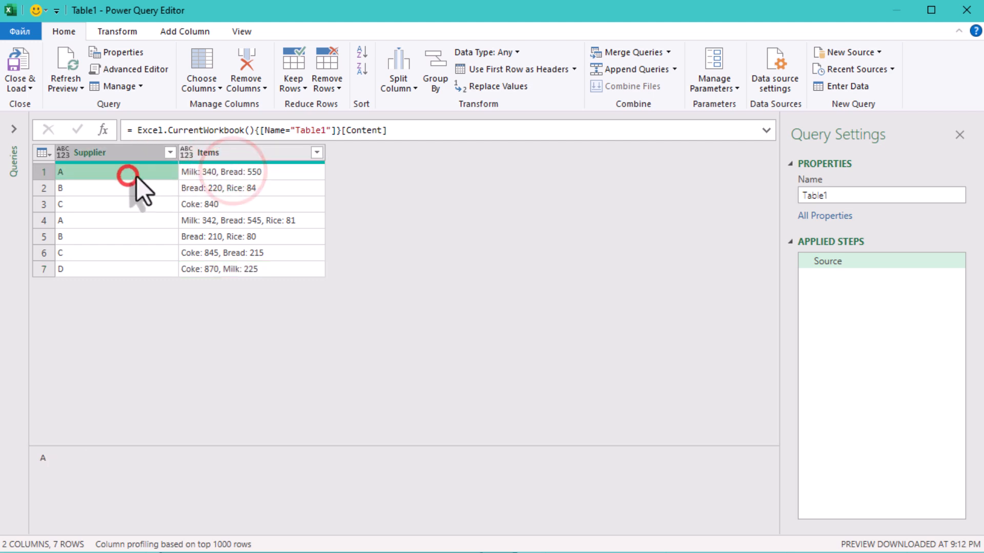
{"action": "left_click", "coordinate": [253, 173]}
{"action": "left_click", "coordinate": [102, 174]}
{"action": "left_click", "coordinate": [225, 175]}
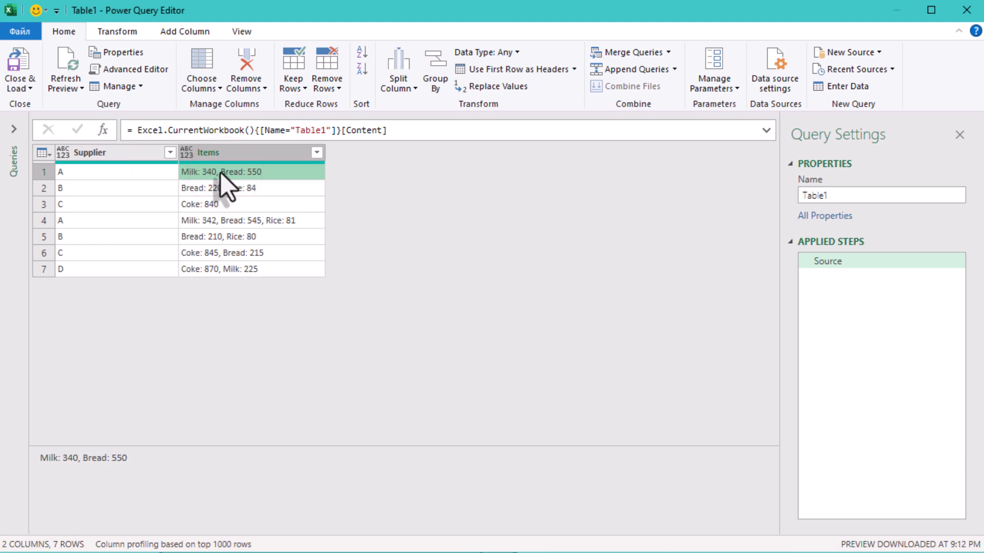
- Start splitting the Items column by delimiter, with a comma followed by a space as the custom delimiter
{"action": "left_click", "coordinate": [217, 170]}
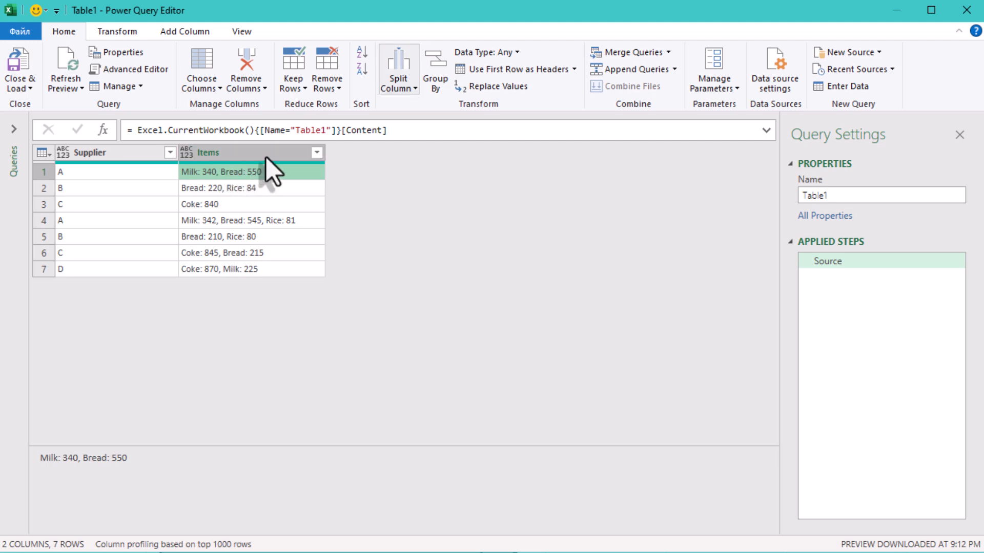
{"action": "left_click", "coordinate": [414, 91]}
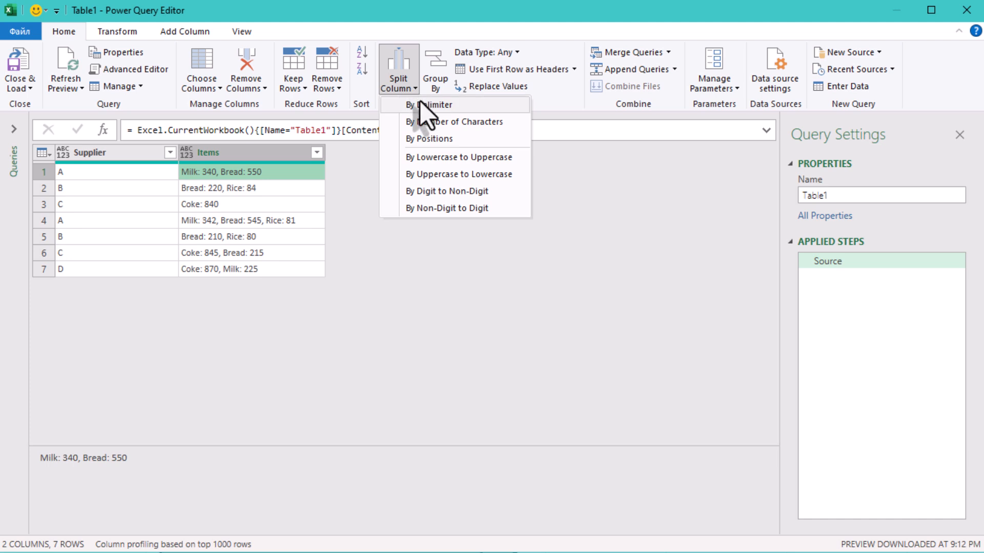
{"action": "left_click", "coordinate": [426, 111]}
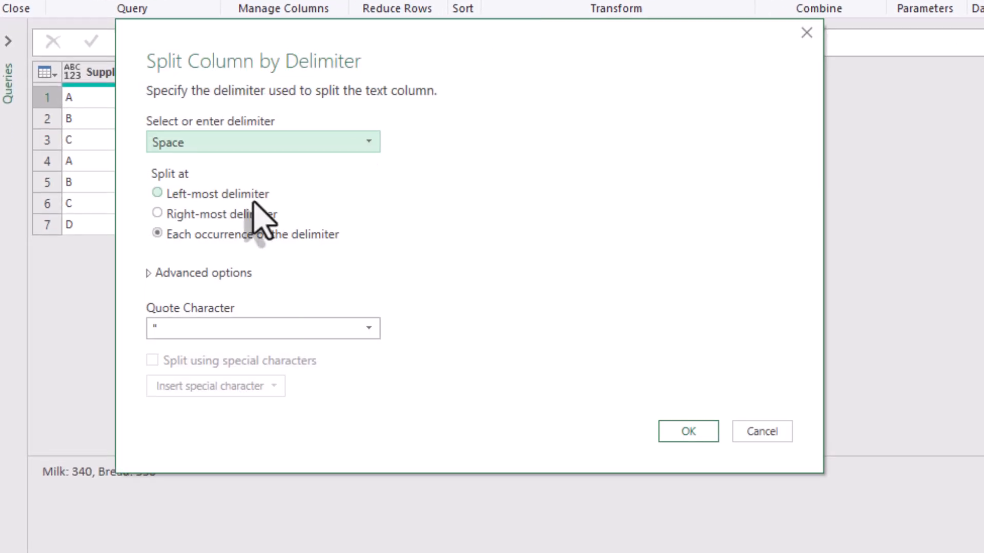
{"action": "left_click", "coordinate": [261, 140]}
{"action": "left_click", "coordinate": [227, 285]}
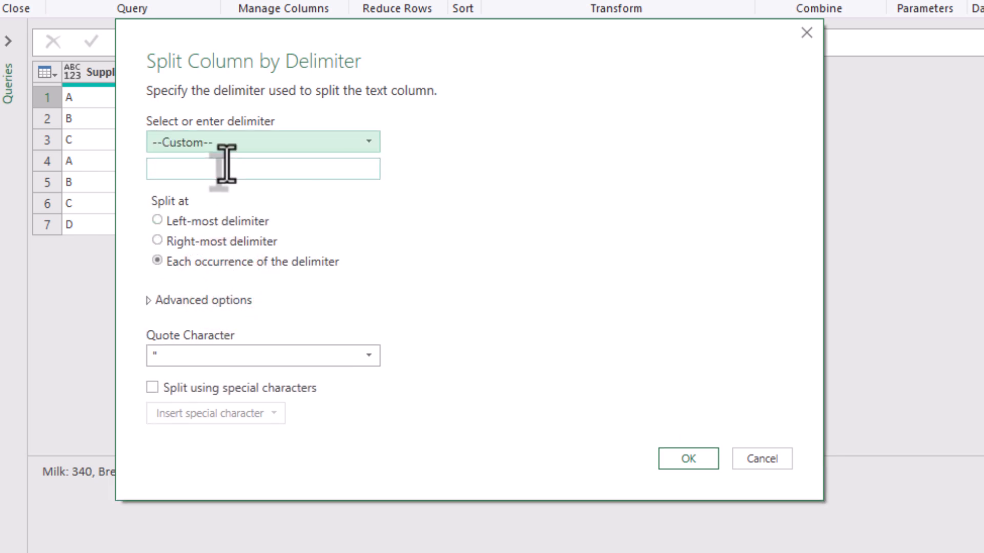
{"action": "left_click", "coordinate": [226, 163]}
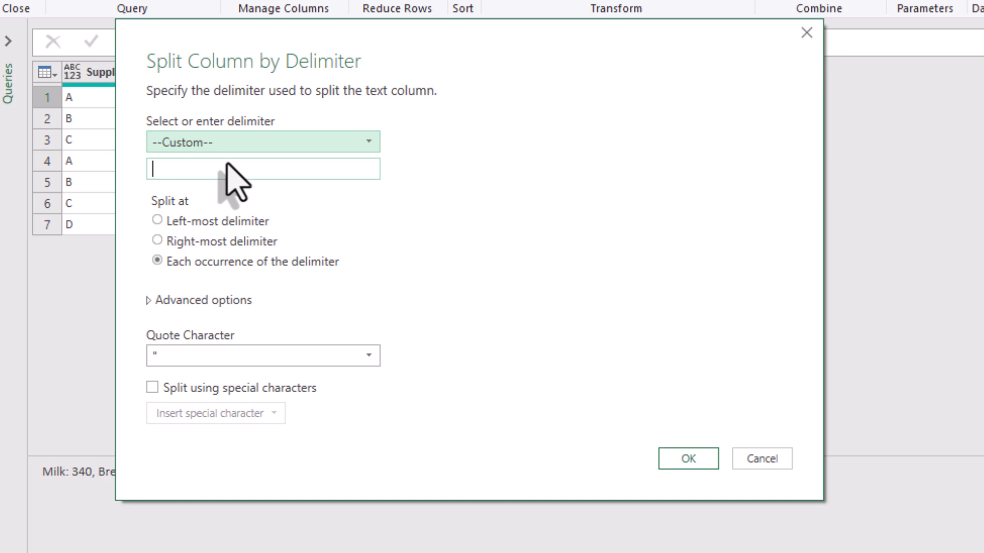
{"action": "type", "text": ","}
{"action": "double_click", "coordinate": [154, 169]}
{"action": "left_click", "coordinate": [225, 174]}
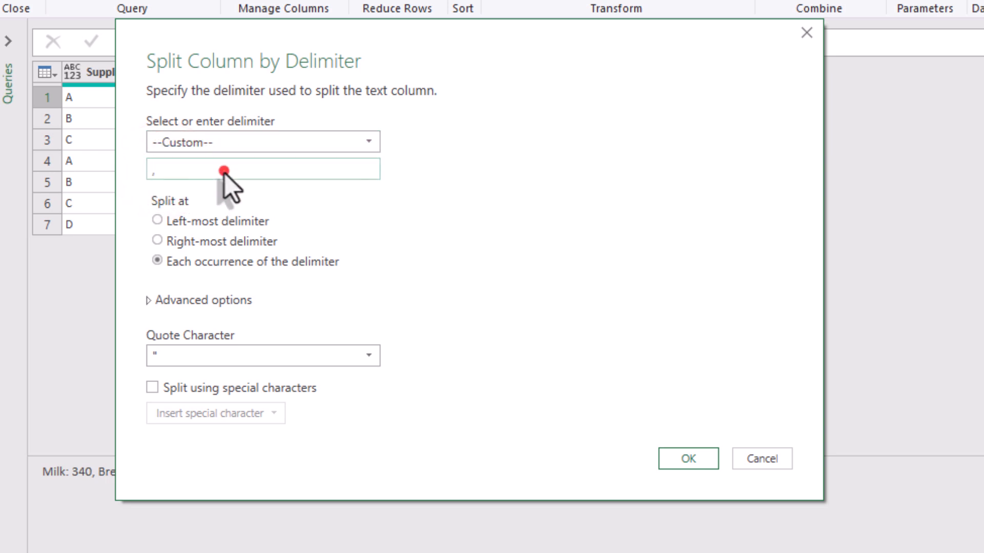
- Split the Items values into rows instead of columns through the advanced options and apply the split
{"action": "left_click", "coordinate": [219, 300]}
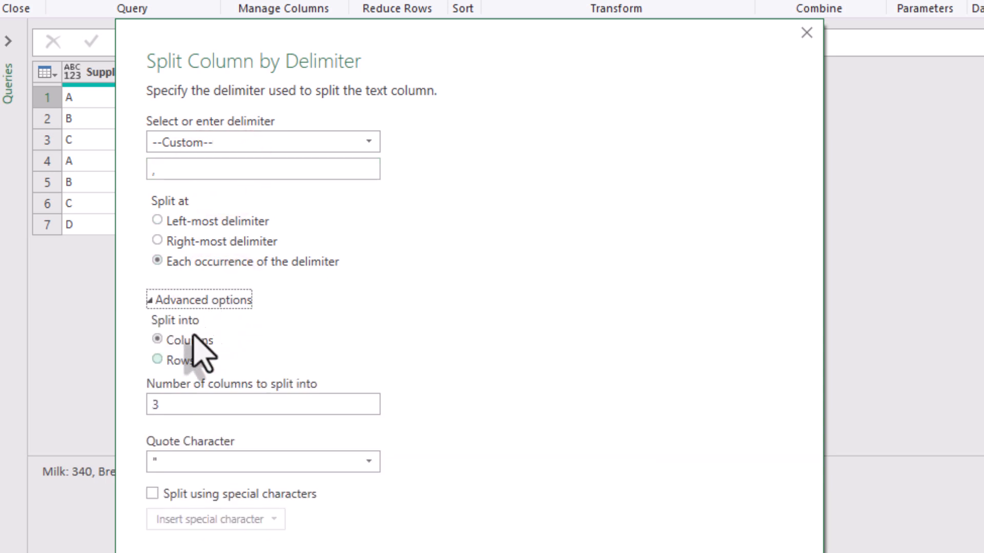
{"action": "left_click", "coordinate": [172, 361]}
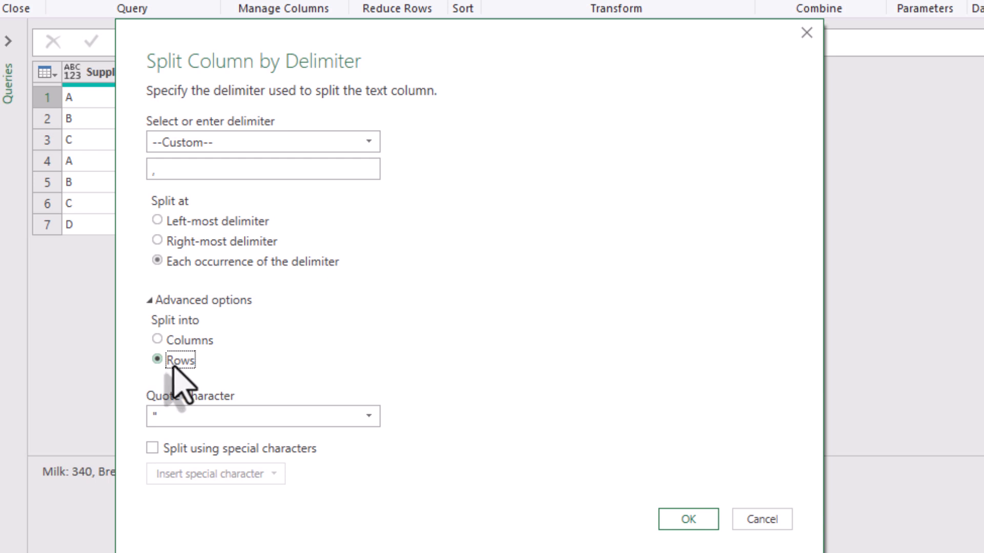
{"action": "left_click", "coordinate": [173, 365]}
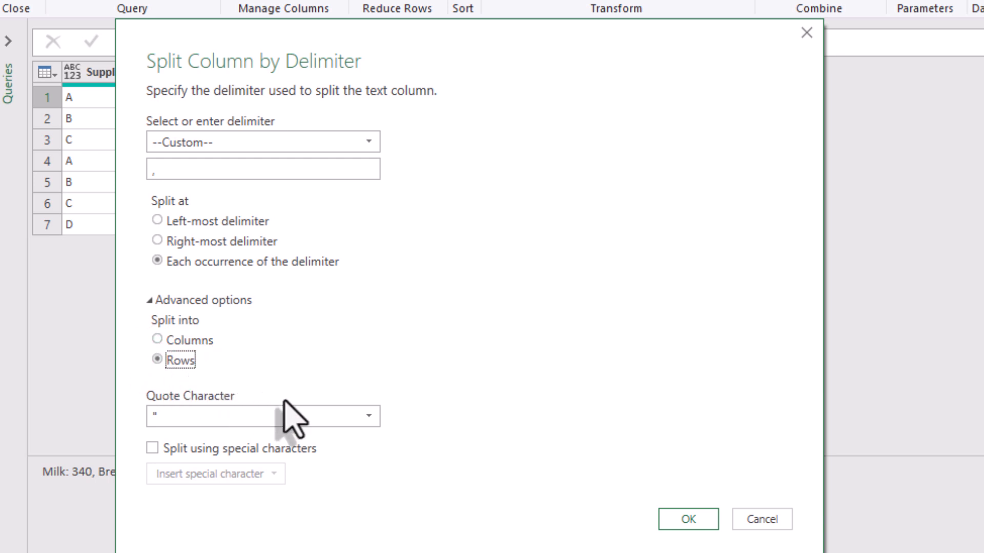
{"action": "left_click", "coordinate": [685, 522]}
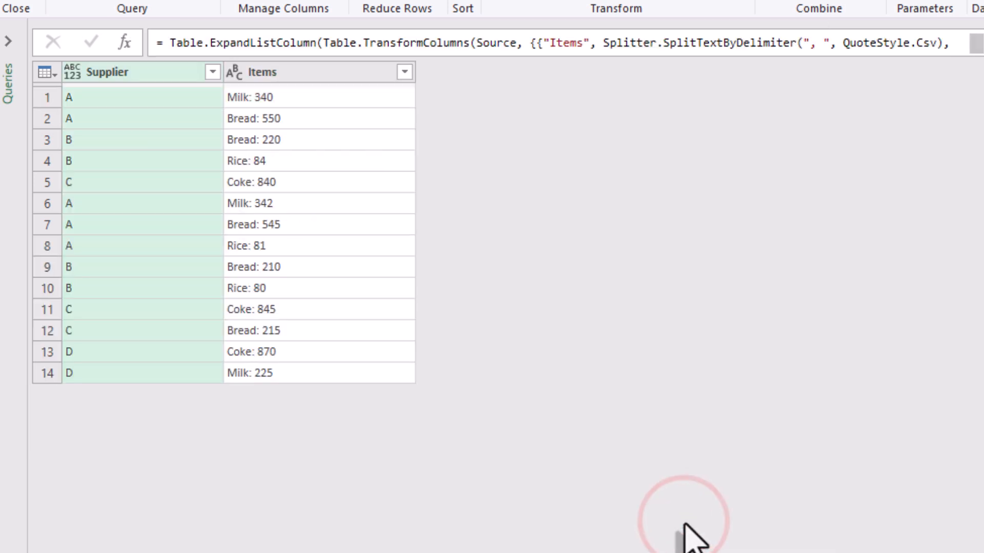
- Check the individual item and quantity pairs in the split rows of the Items column
{"action": "left_click", "coordinate": [247, 99]}
{"action": "left_click", "coordinate": [254, 122]}
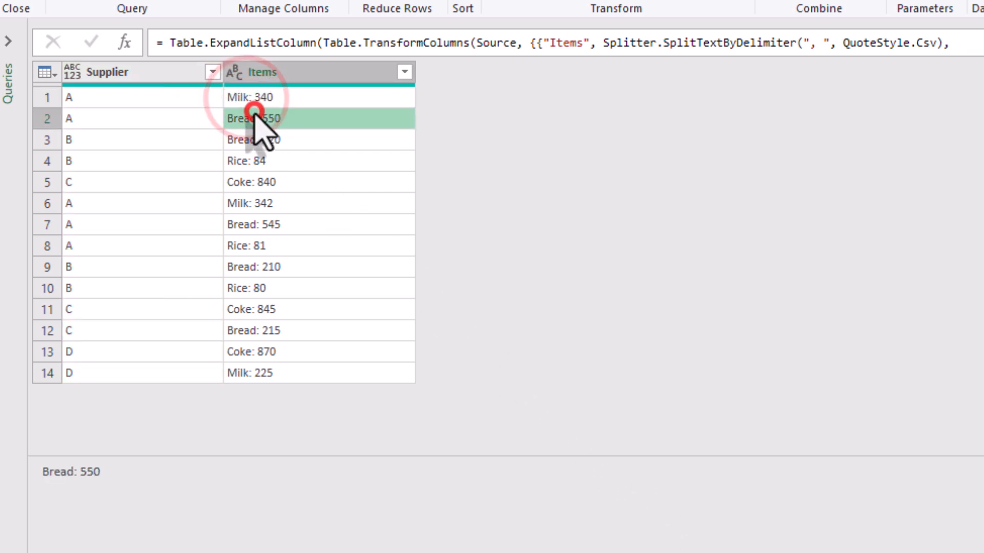
{"action": "left_click", "coordinate": [266, 138]}
{"action": "left_click", "coordinate": [271, 160]}
{"action": "left_click", "coordinate": [283, 204]}
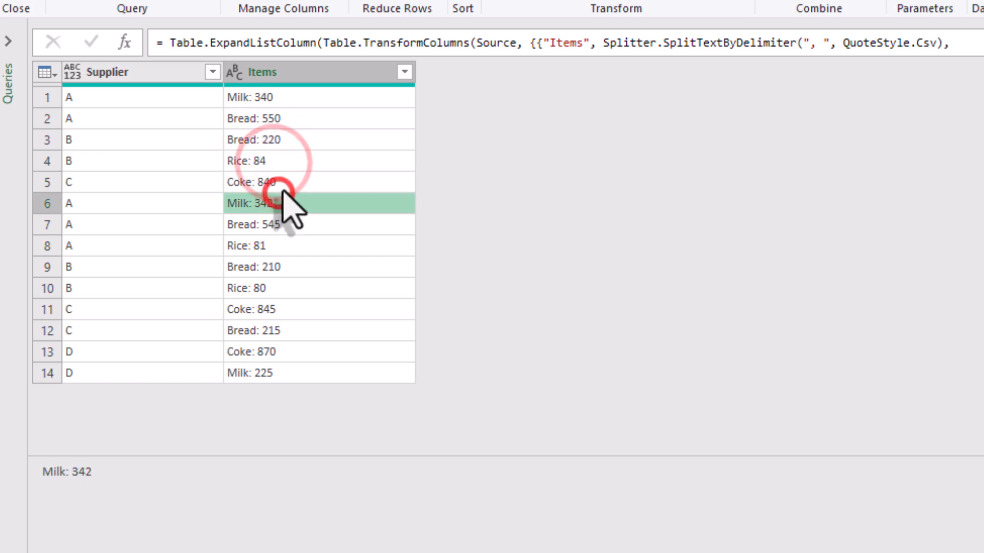
{"action": "left_click", "coordinate": [289, 182]}
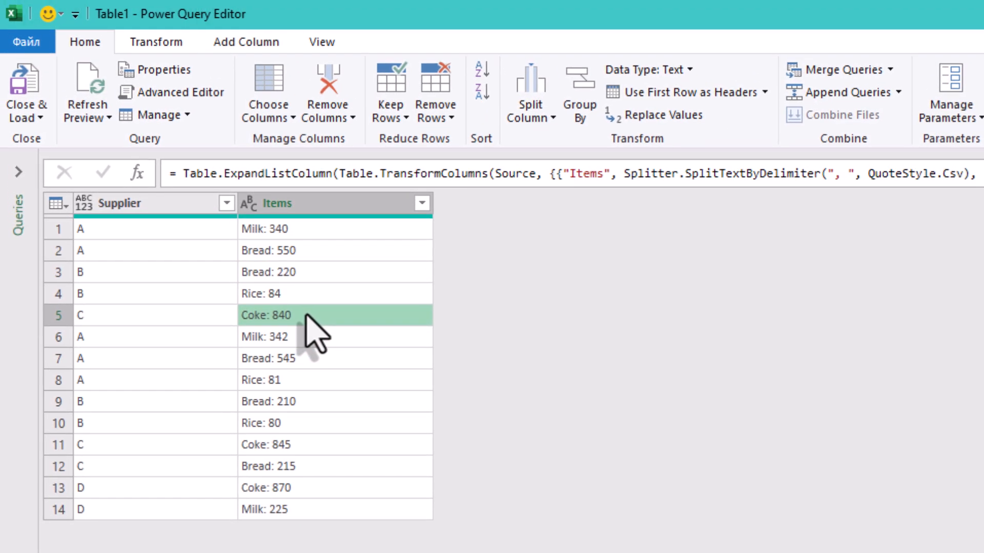
{"action": "left_click", "coordinate": [293, 231]}
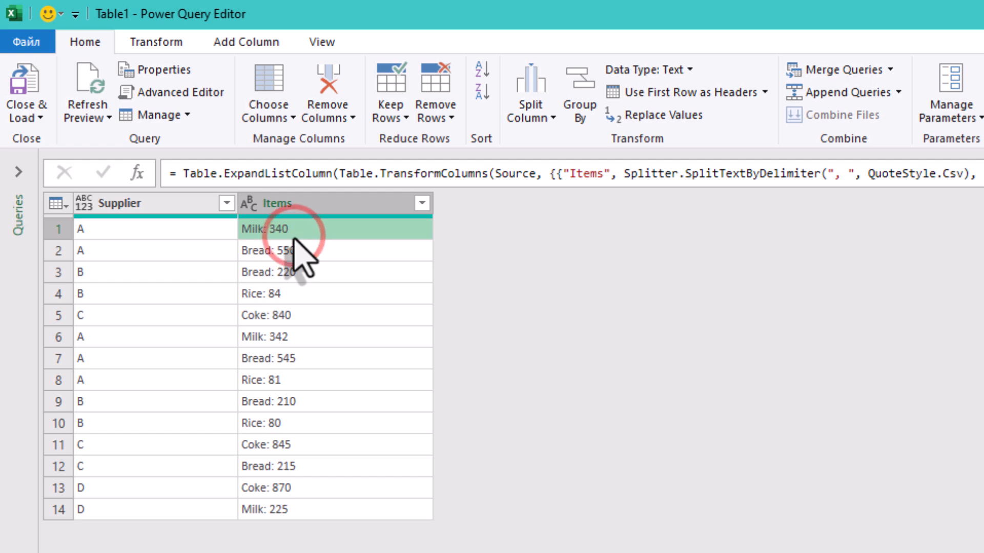
- Split the Items column into two columns at each occurrence of a custom delimiter, a colon followed by a space
{"action": "left_click", "coordinate": [338, 200]}
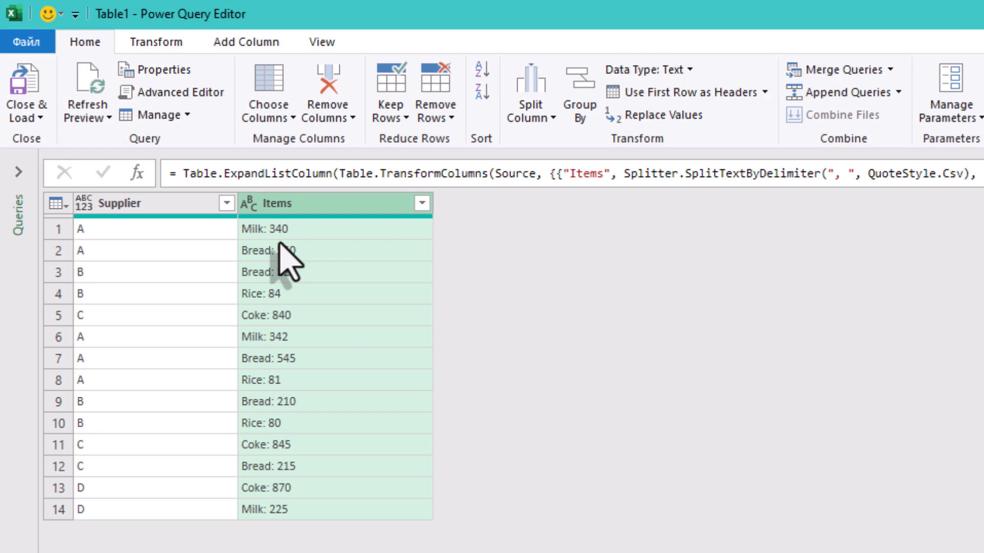
{"action": "left_click", "coordinate": [519, 110]}
{"action": "left_click", "coordinate": [543, 139]}
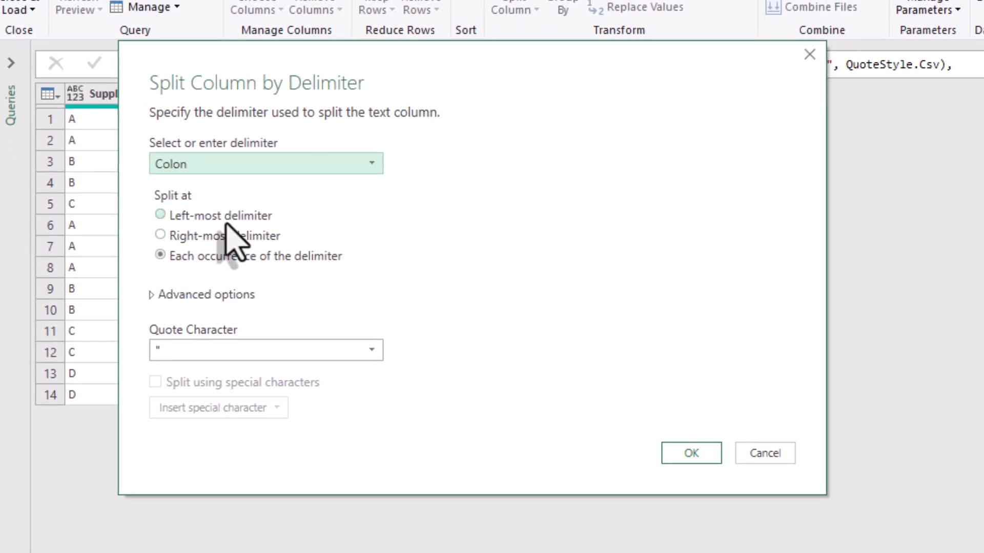
{"action": "left_click", "coordinate": [212, 165]}
{"action": "left_click", "coordinate": [189, 306]}
{"action": "left_click", "coordinate": [209, 191]}
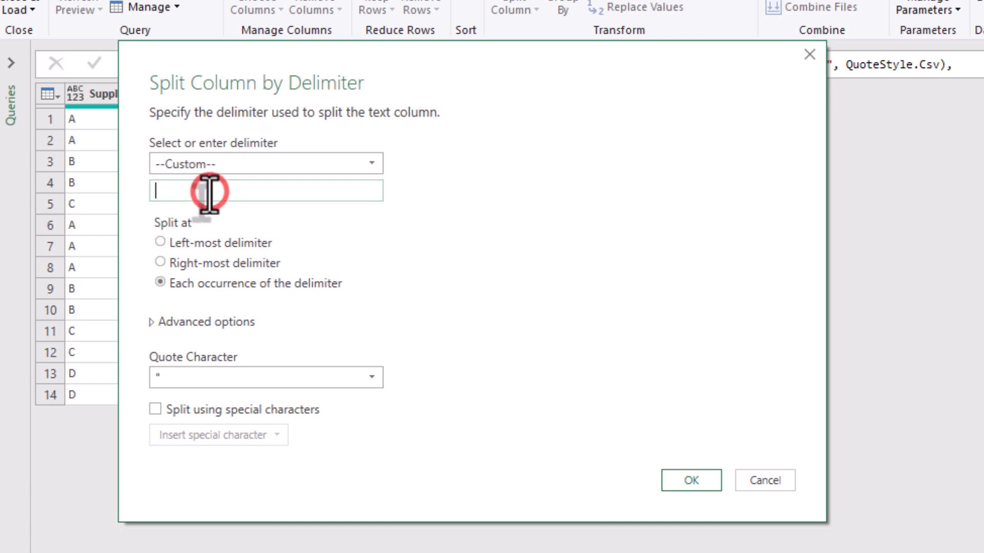
{"action": "type", "text": ";"}
{"action": "double_click", "coordinate": [222, 193]}
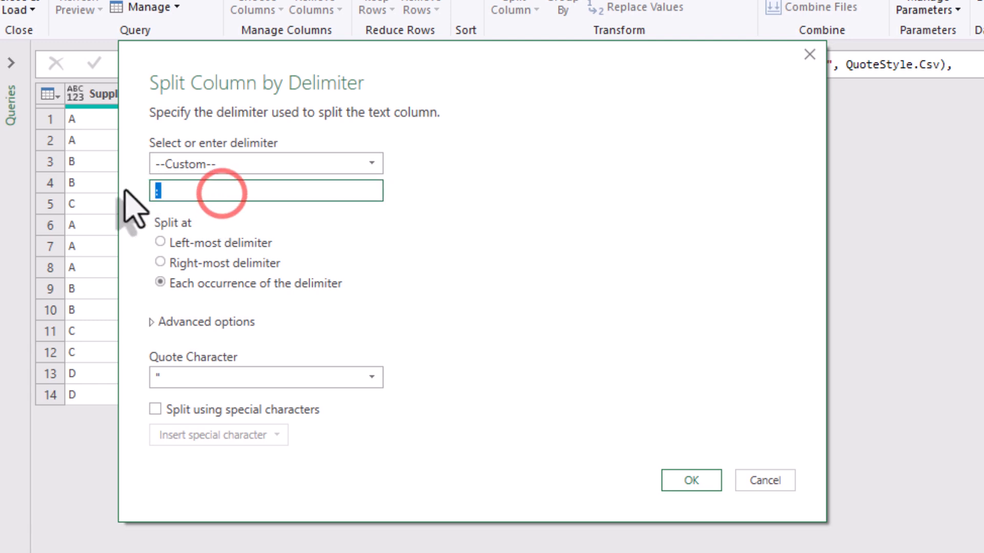
{"action": "left_click", "coordinate": [182, 324]}
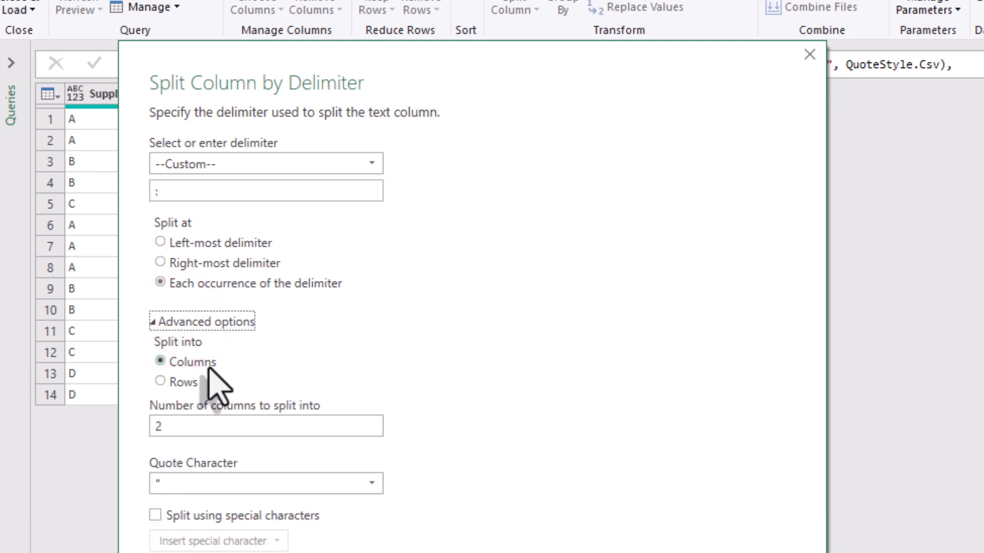
{"action": "left_click", "coordinate": [205, 322]}
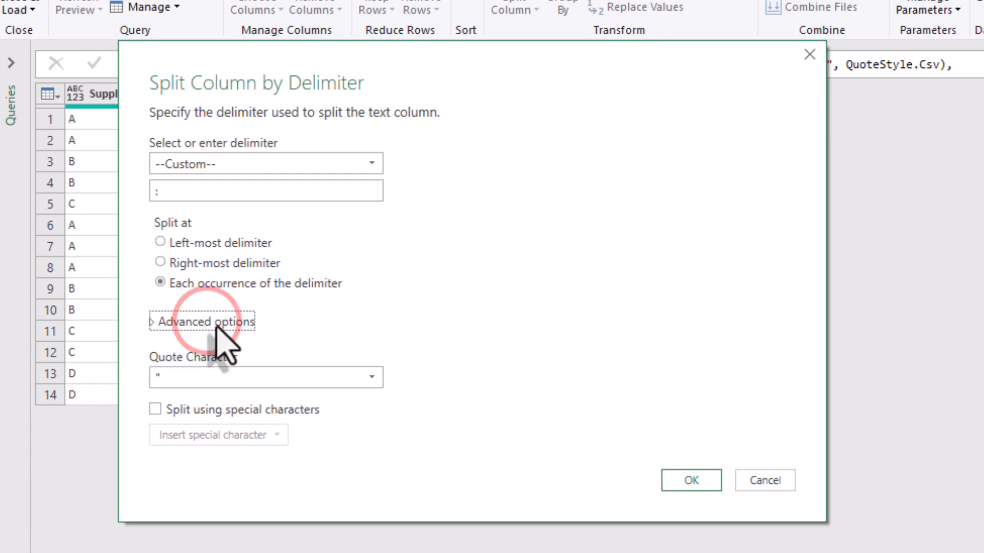
{"action": "left_click", "coordinate": [690, 482]}
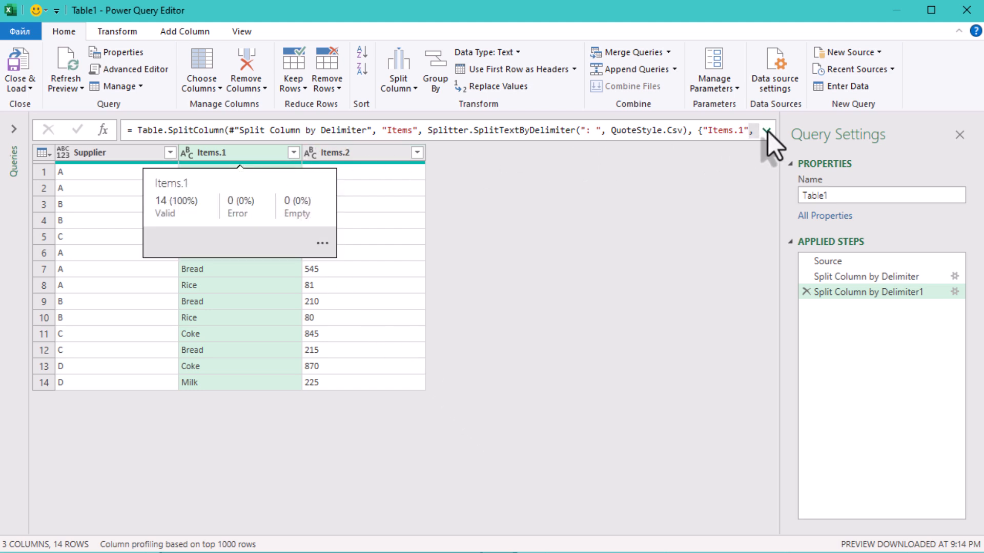
- Expand the formula bar and inspect the new column names in the split formula
{"action": "left_click", "coordinate": [766, 131]}
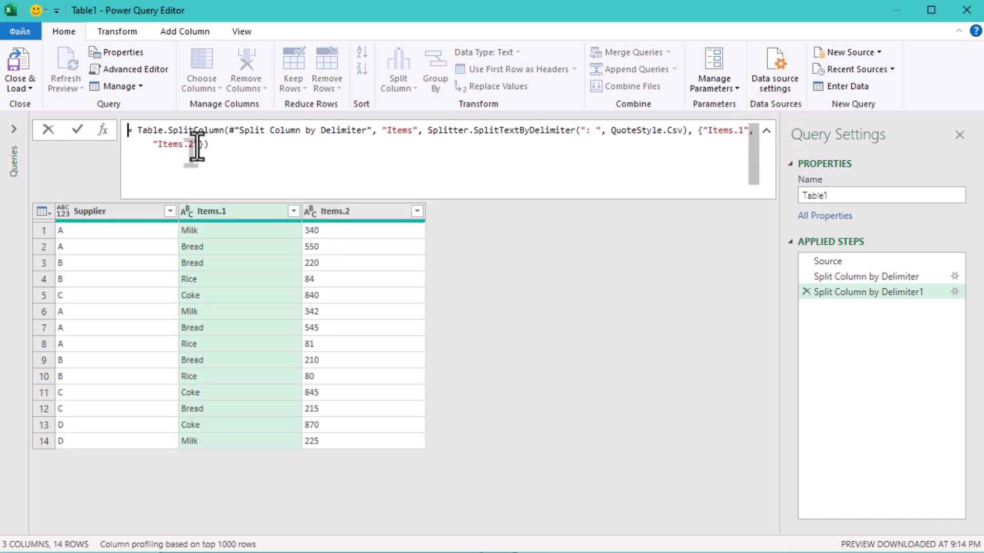
{"action": "left_click_drag", "start_coordinate": [198, 145], "coordinate": [701, 134]}
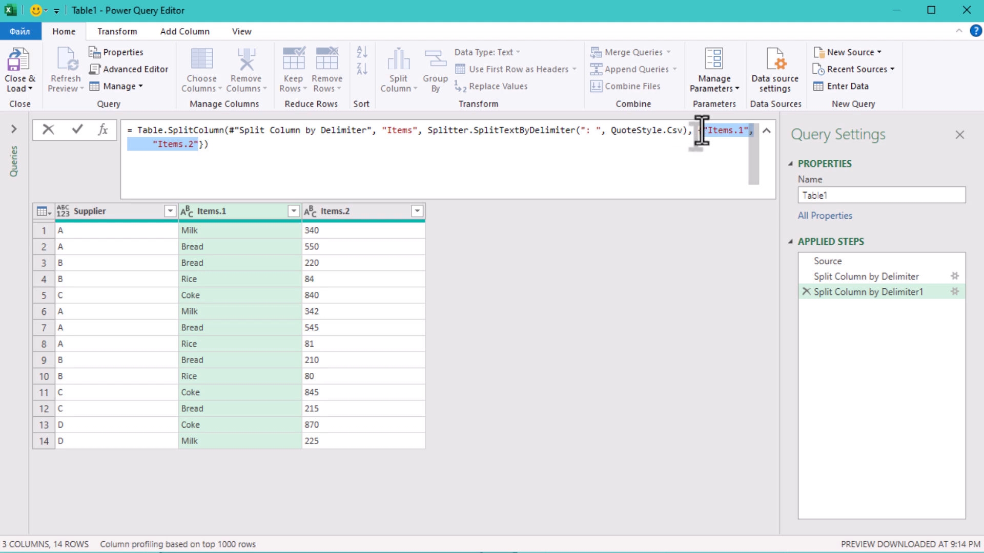
{"action": "left_click", "coordinate": [492, 290]}
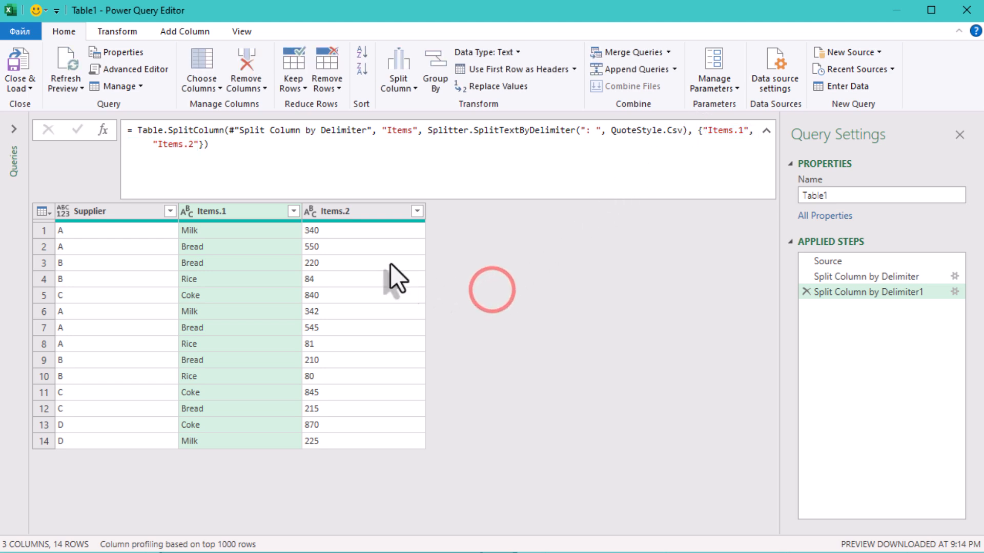
- Check the item names and quantities separated into the Items.1 and Items.2 columns
{"action": "left_click", "coordinate": [283, 232]}
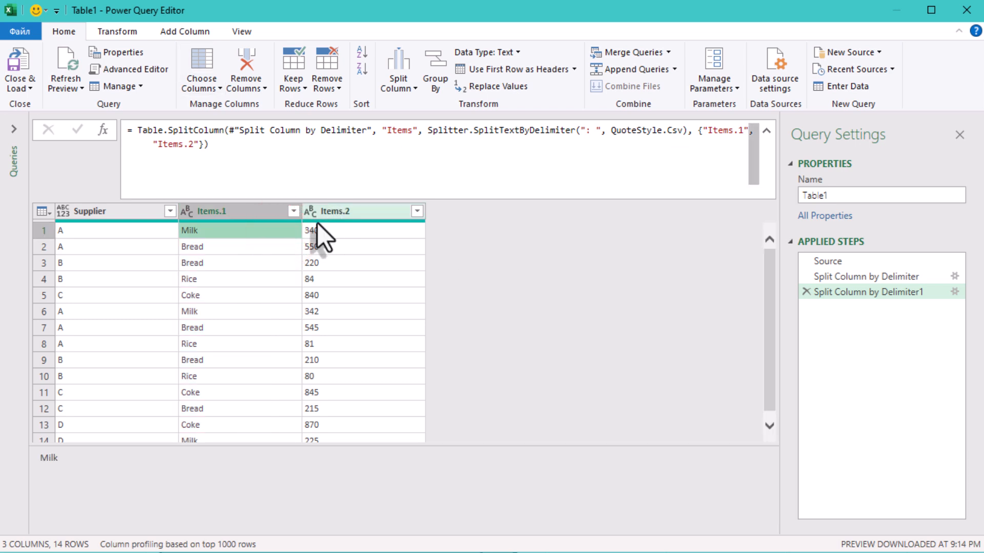
{"action": "left_click", "coordinate": [208, 247]}
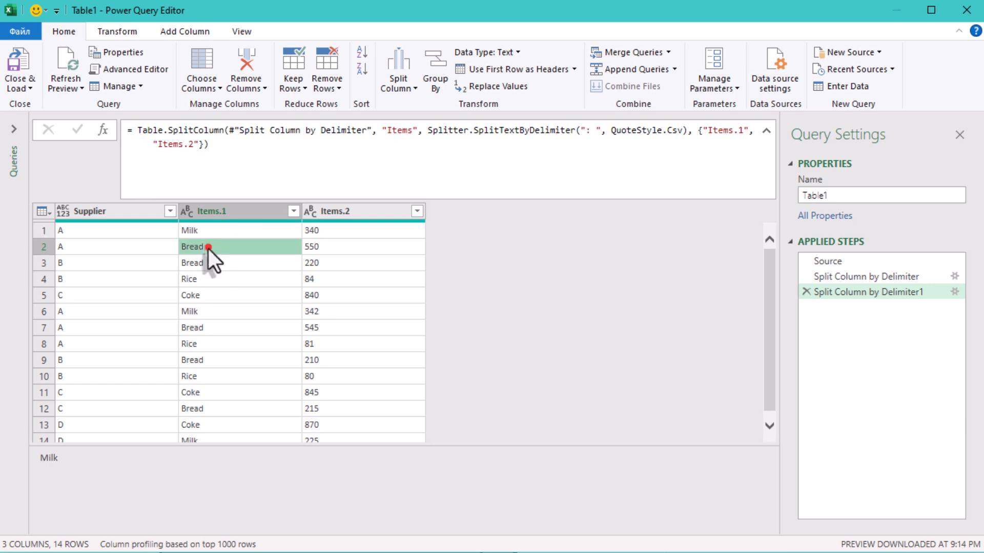
{"action": "left_click", "coordinate": [209, 263]}
{"action": "left_click", "coordinate": [207, 277]}
{"action": "left_click", "coordinate": [214, 293]}
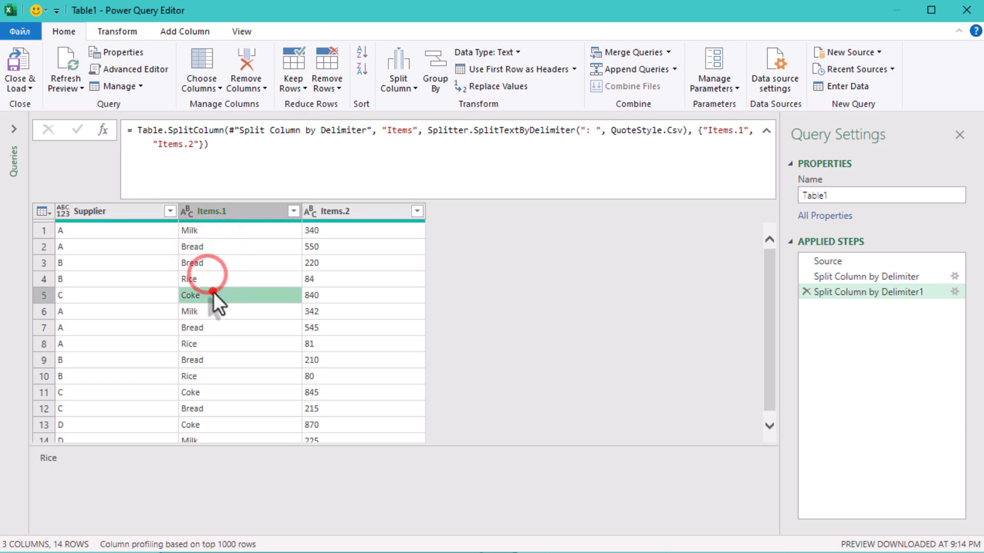
{"action": "left_click", "coordinate": [240, 211]}
{"action": "left_click", "coordinate": [516, 205]}
{"action": "left_click", "coordinate": [619, 210]}
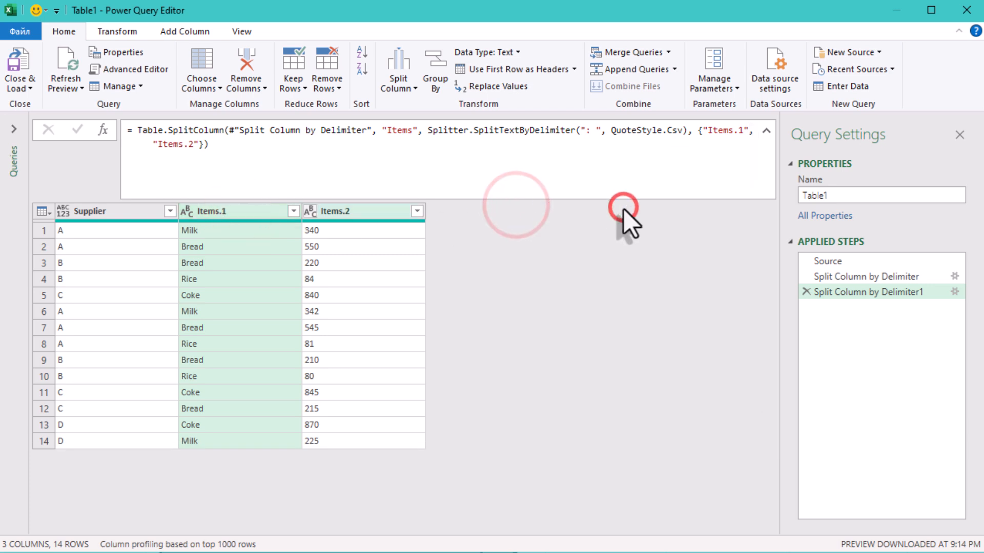
{"action": "left_click", "coordinate": [123, 31]}
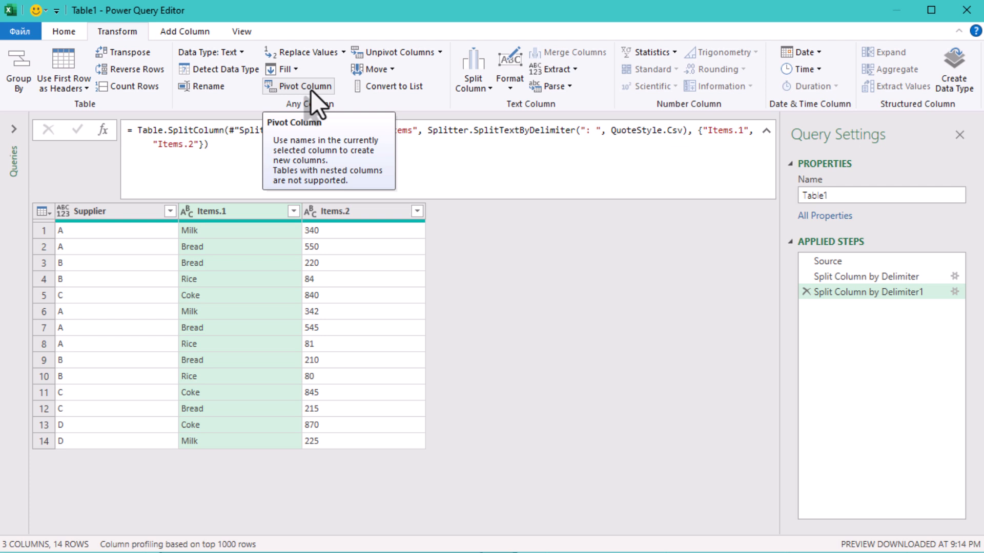
{"action": "left_click", "coordinate": [237, 206]}
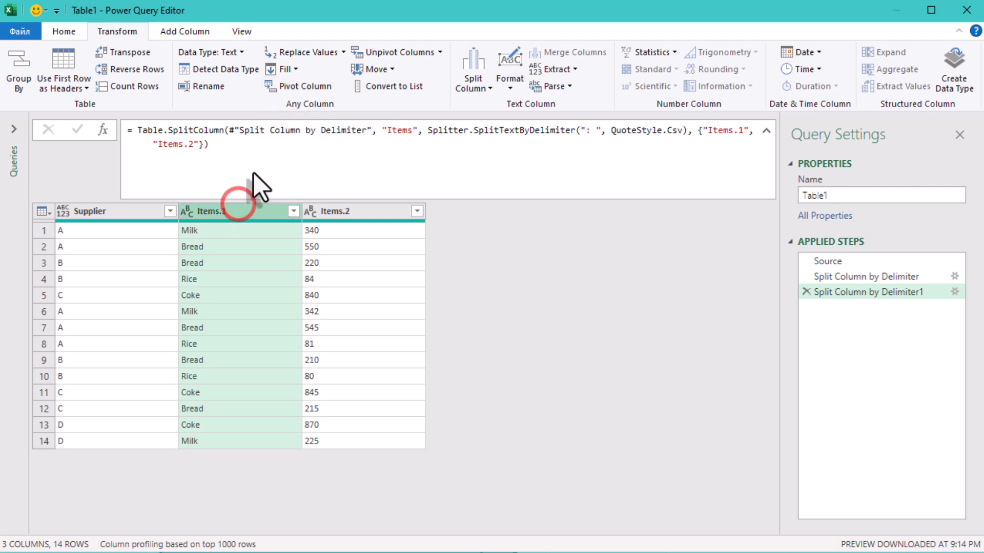
{"action": "left_click", "coordinate": [291, 88]}
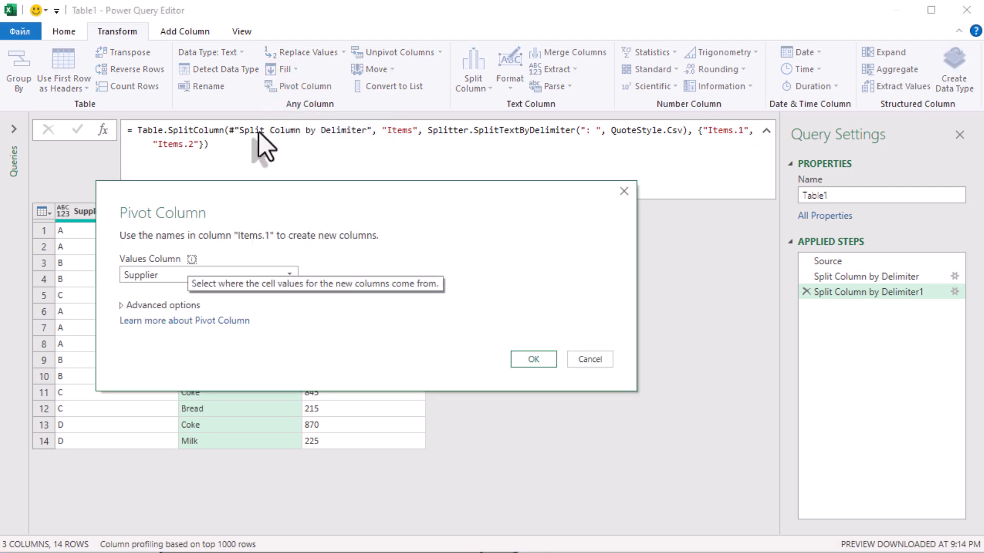
{"action": "left_click", "coordinate": [152, 275]}
{"action": "left_click", "coordinate": [135, 307]}
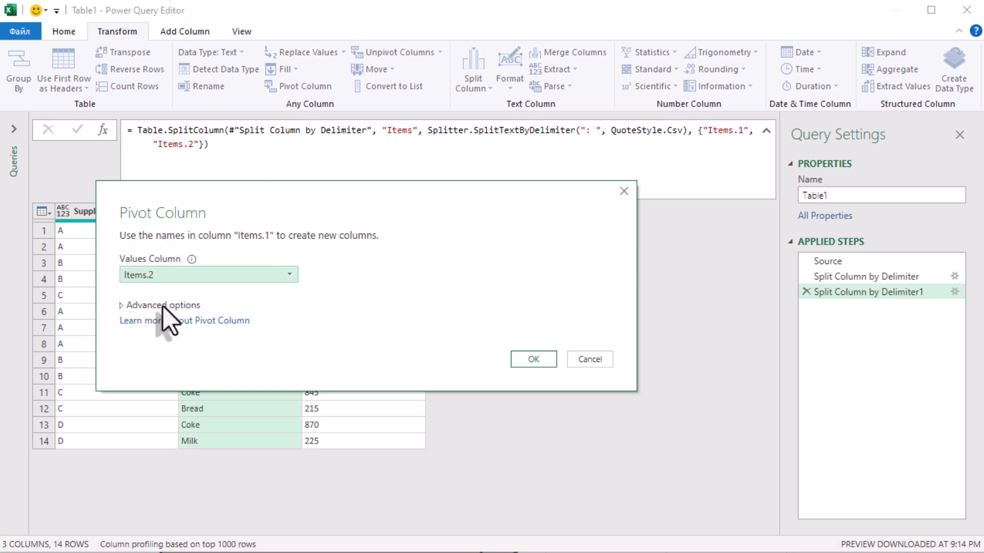
{"action": "left_click", "coordinate": [163, 307]}
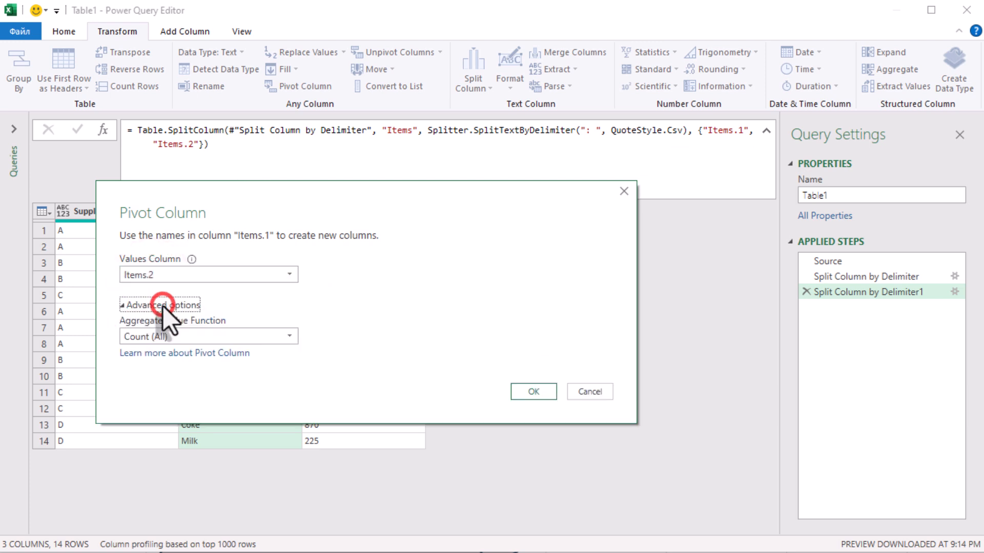
{"action": "left_click", "coordinate": [170, 336]}
{"action": "key", "text": "Up"}
{"action": "key", "text": "Up"}
{"action": "key", "text": "Up"}
{"action": "key", "text": "Up"}
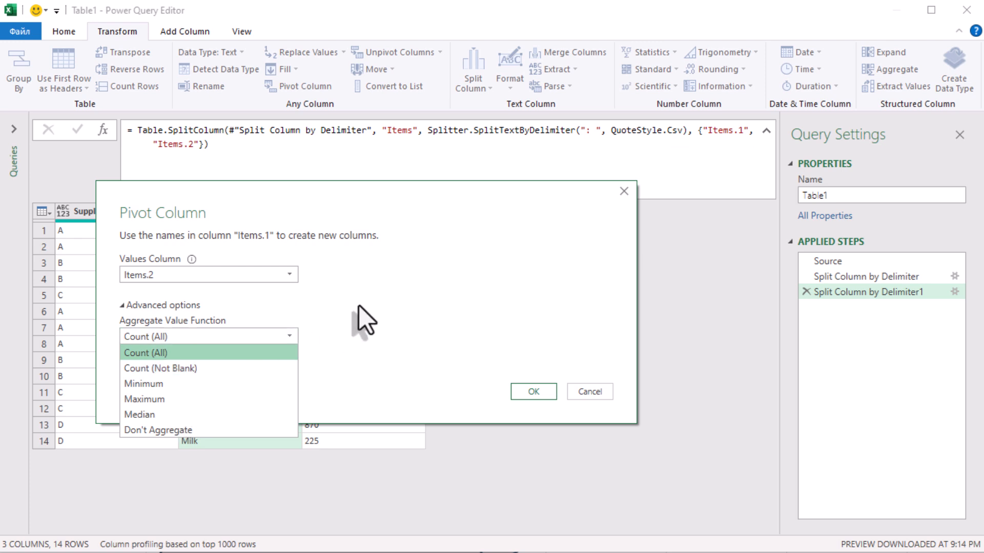
{"action": "key", "text": "Down"}
{"action": "key", "text": "Down"}
{"action": "key", "text": "Down"}
{"action": "key", "text": "Down"}
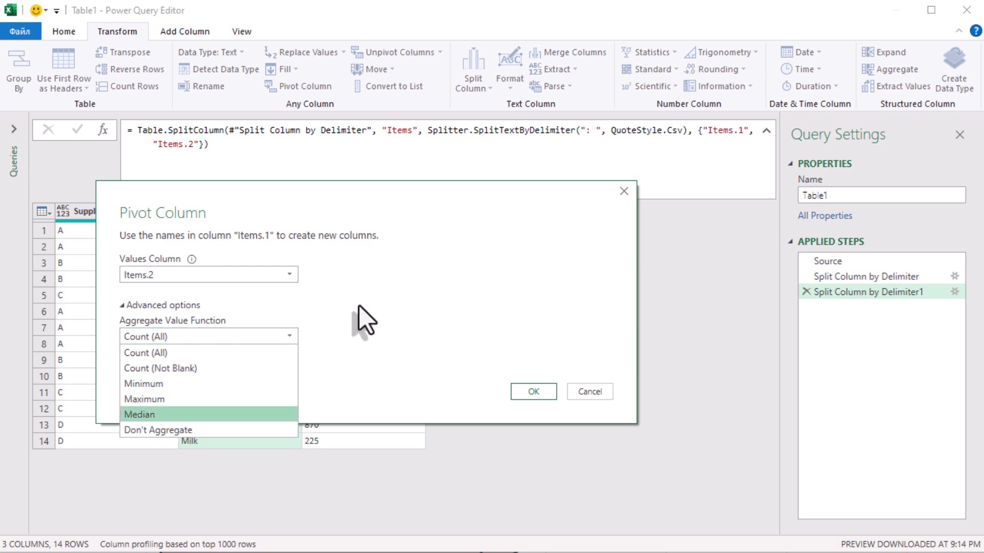
{"action": "key", "text": "Up"}
{"action": "key", "text": "Up"}
{"action": "key", "text": "Up"}
{"action": "key", "text": "Up"}
{"action": "left_click", "coordinate": [393, 309]}
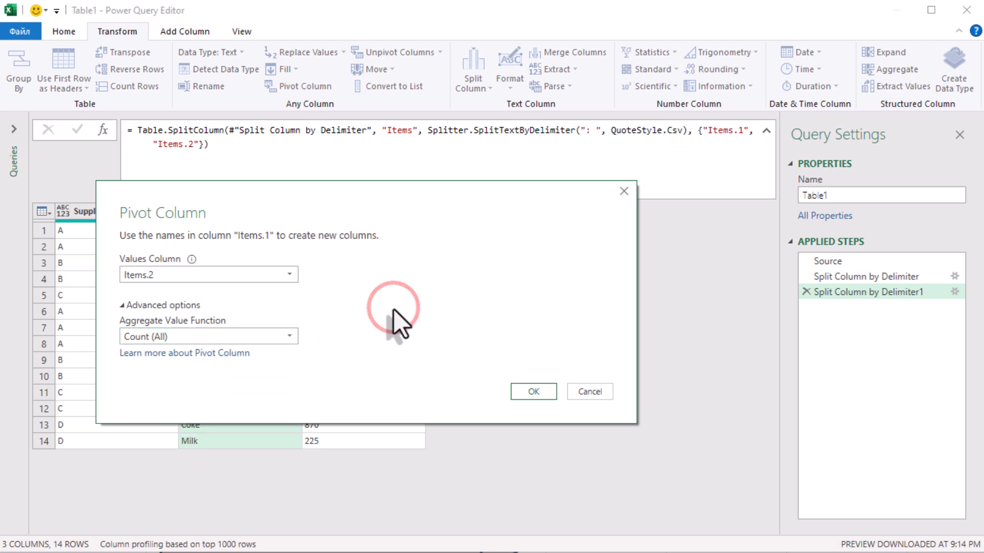
{"action": "left_click", "coordinate": [601, 401]}
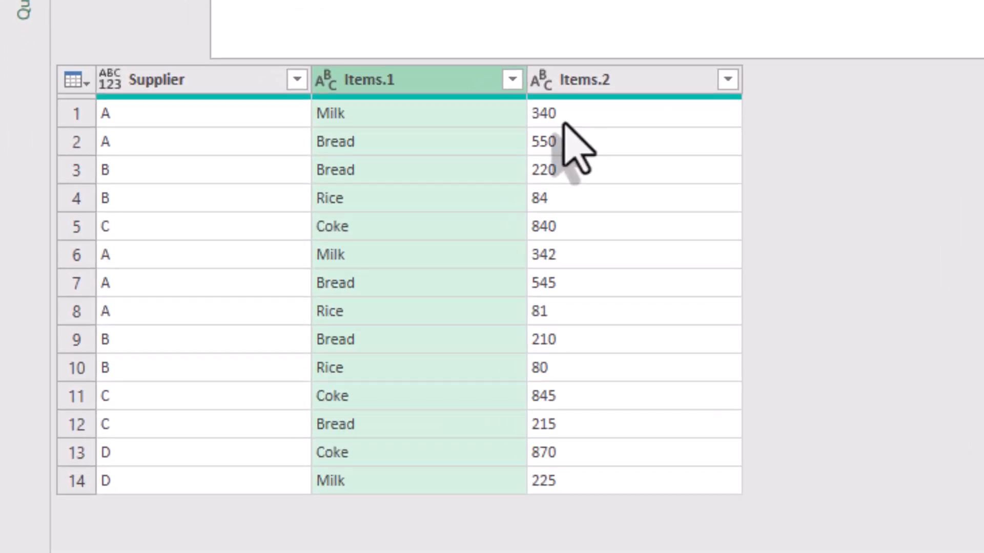
- Change the data type of the Items.2 column to Decimal Number
{"action": "left_click", "coordinate": [318, 230]}
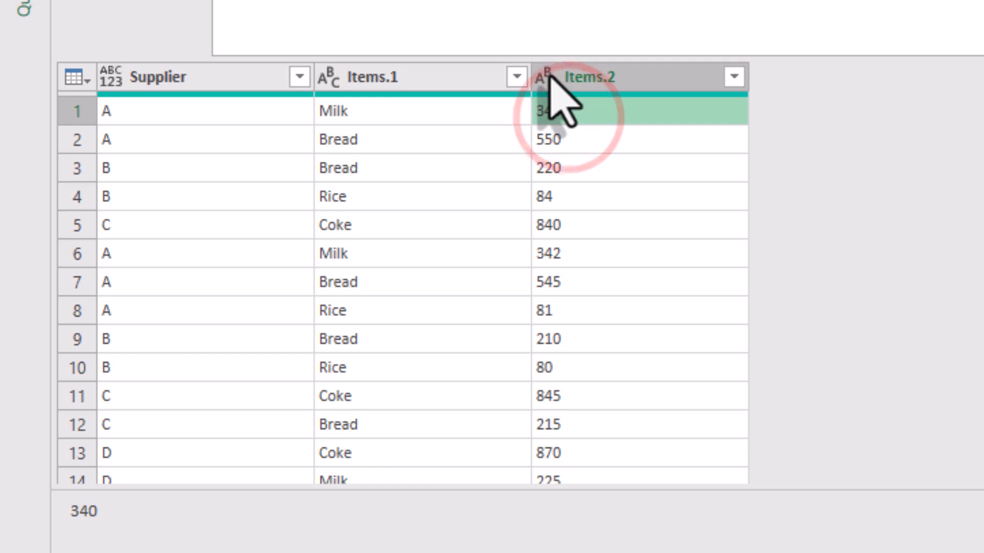
{"action": "left_click", "coordinate": [656, 78]}
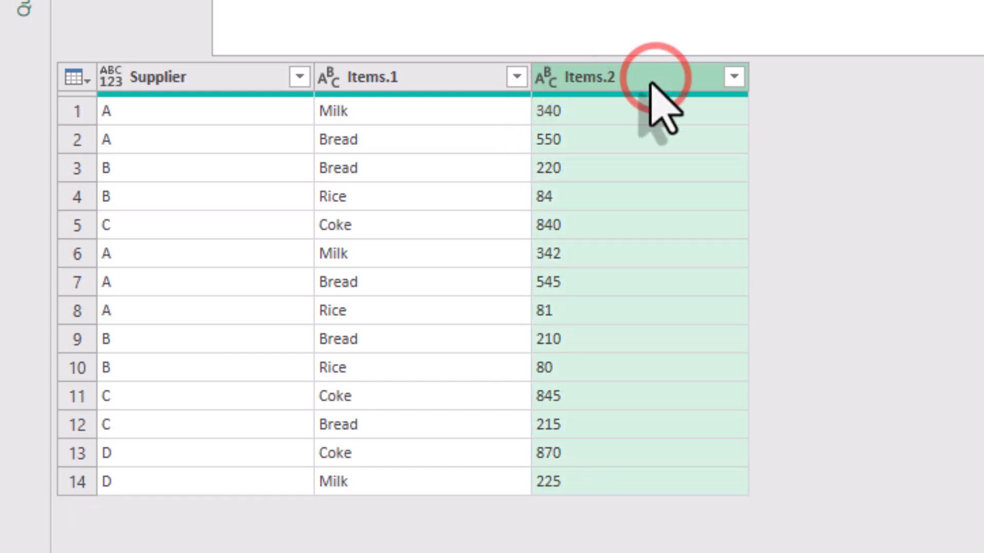
{"action": "left_click", "coordinate": [556, 110]}
{"action": "left_click", "coordinate": [561, 136]}
{"action": "left_click", "coordinate": [569, 152]}
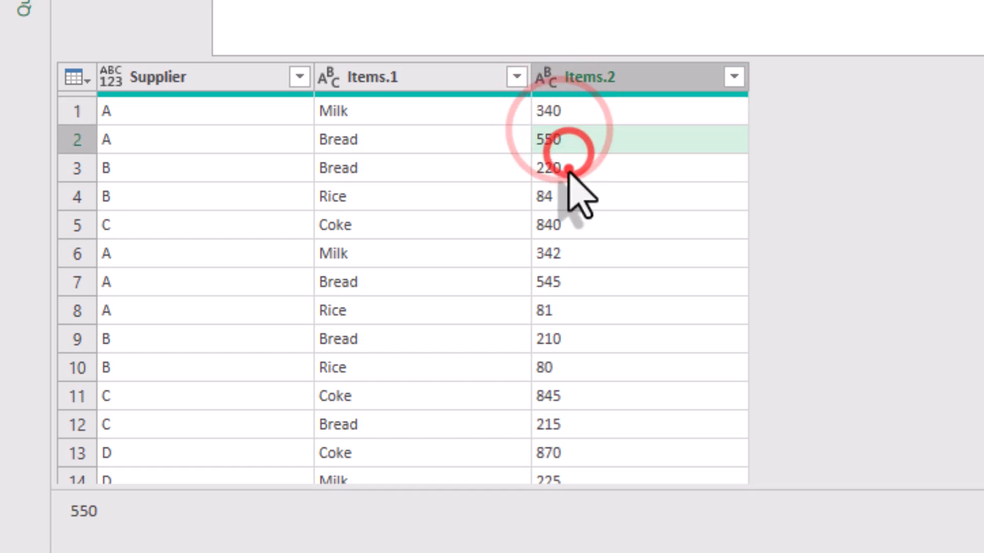
{"action": "left_click", "coordinate": [569, 169]}
{"action": "left_click", "coordinate": [566, 193]}
{"action": "left_click", "coordinate": [546, 75]}
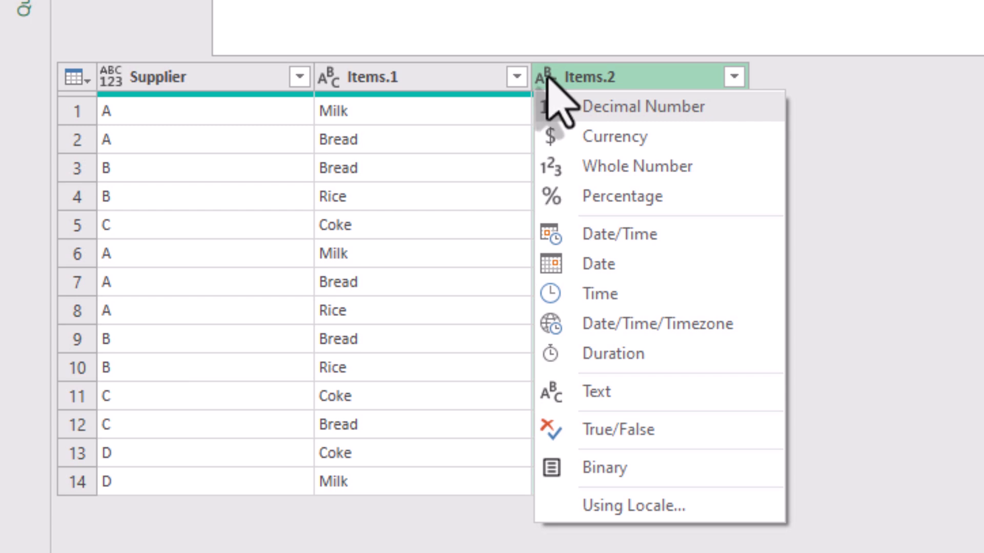
{"action": "left_click", "coordinate": [621, 107]}
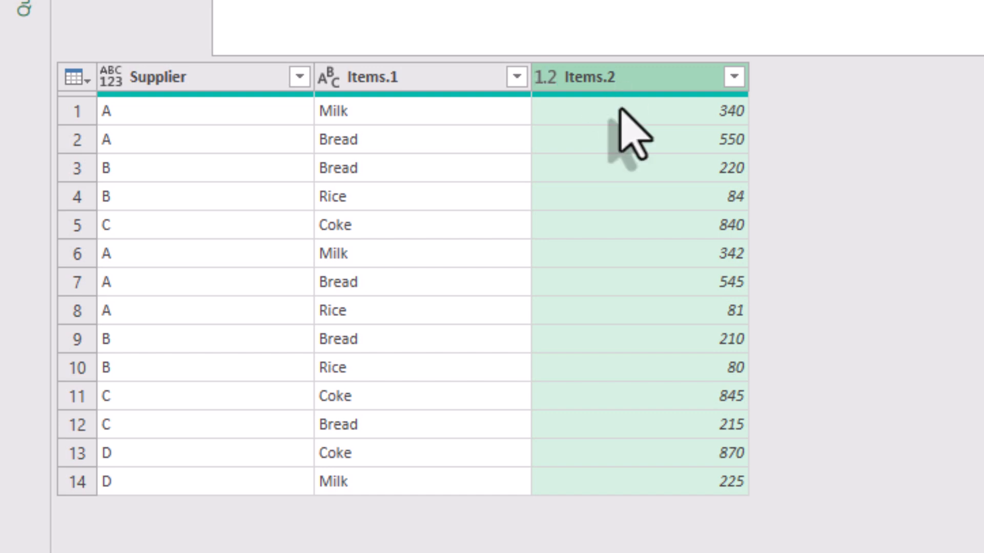
{"action": "left_click", "coordinate": [567, 78]}
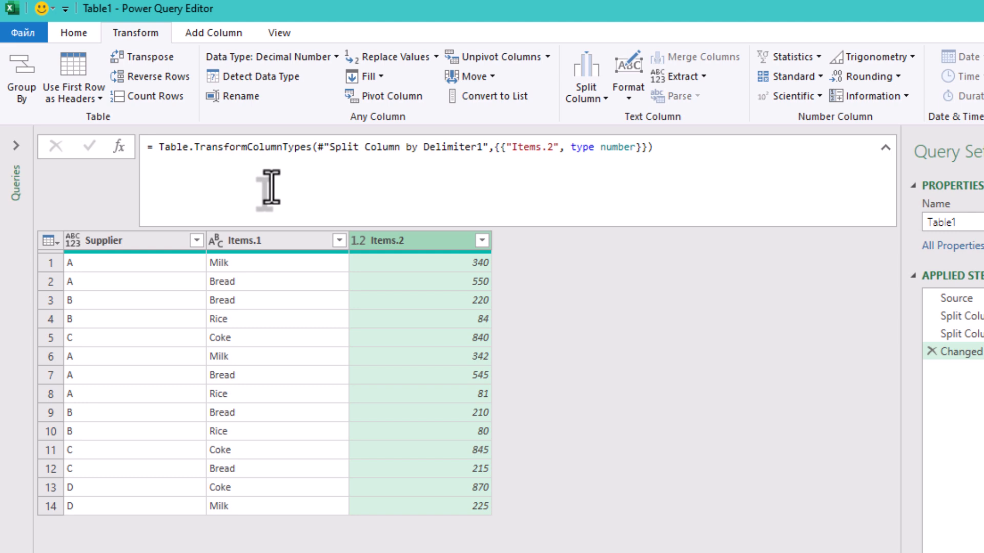
- Pivot the Items.1 column with Items.2 as the values column, aggregated with Sum
{"action": "left_click", "coordinate": [281, 241]}
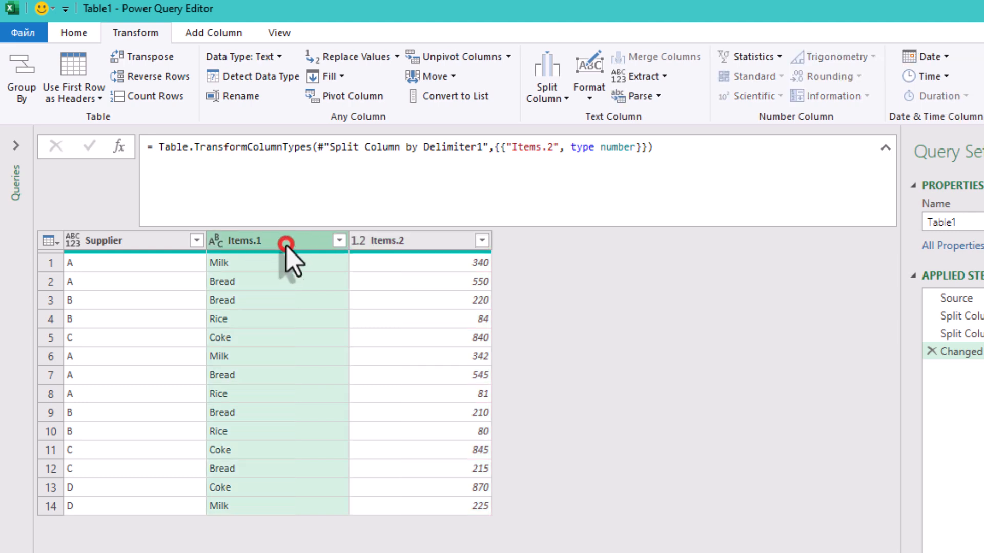
{"action": "left_click", "coordinate": [352, 98]}
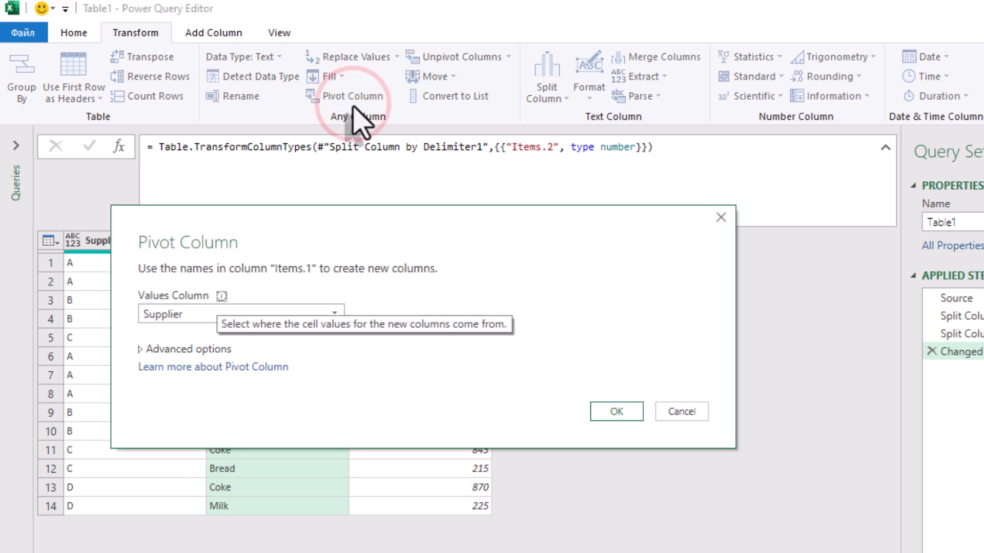
{"action": "left_click", "coordinate": [192, 315]}
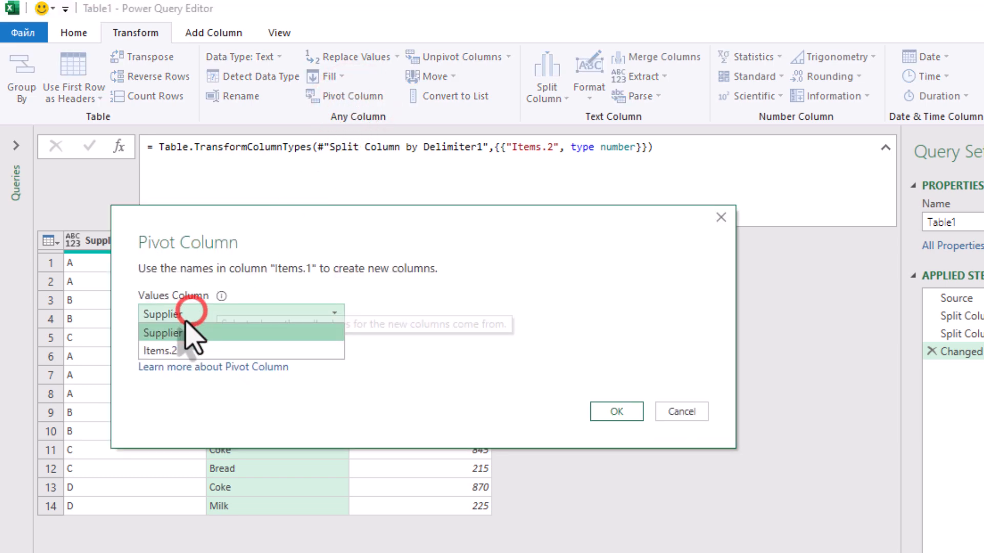
{"action": "left_click", "coordinate": [163, 350]}
{"action": "left_click", "coordinate": [163, 349]}
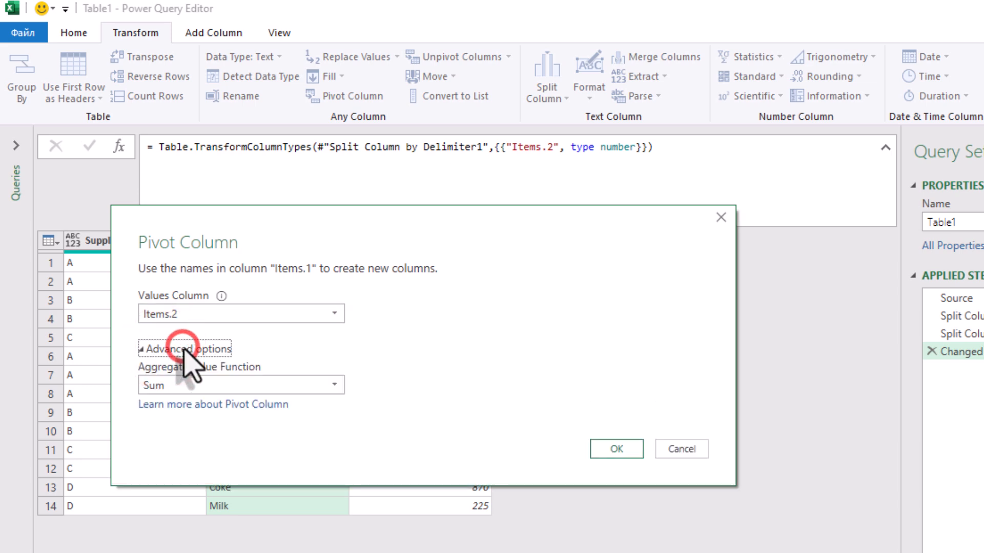
{"action": "left_click", "coordinate": [298, 384]}
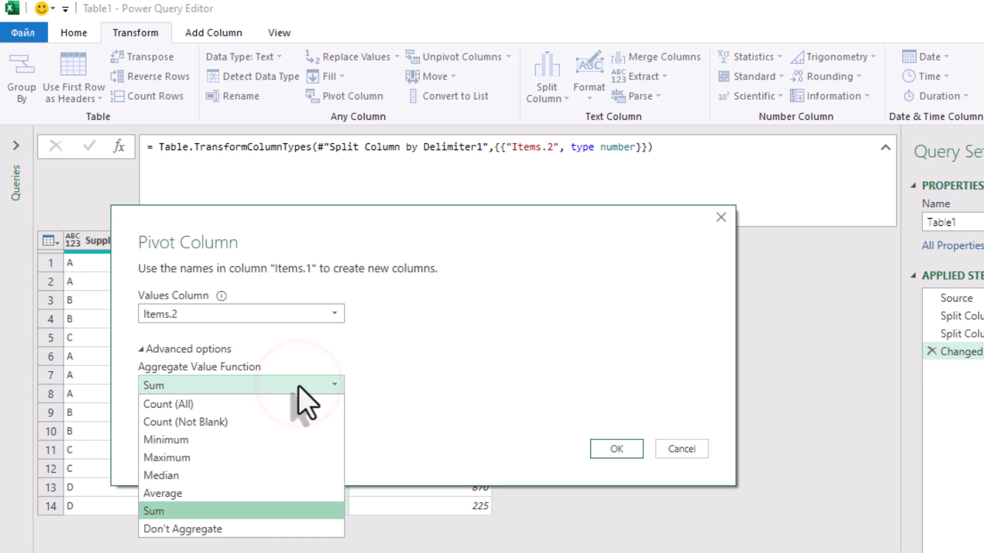
{"action": "left_click", "coordinate": [299, 384]}
{"action": "left_click", "coordinate": [620, 450]}
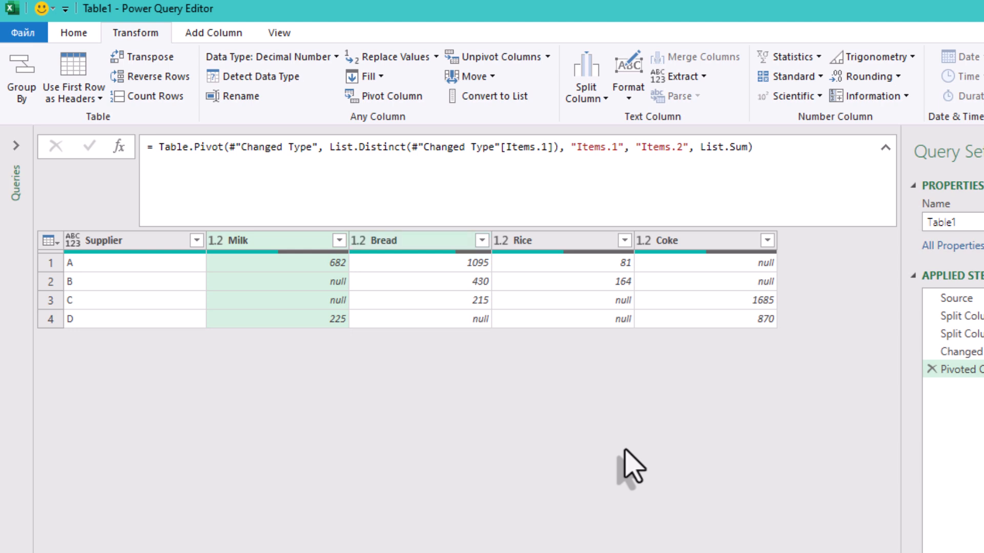
- Check the order of the pivoted Milk, Bread, Rice and Coke columns
{"action": "left_click", "coordinate": [399, 239]}
{"action": "left_click", "coordinate": [257, 241]}
{"action": "left_click", "coordinate": [546, 240]}
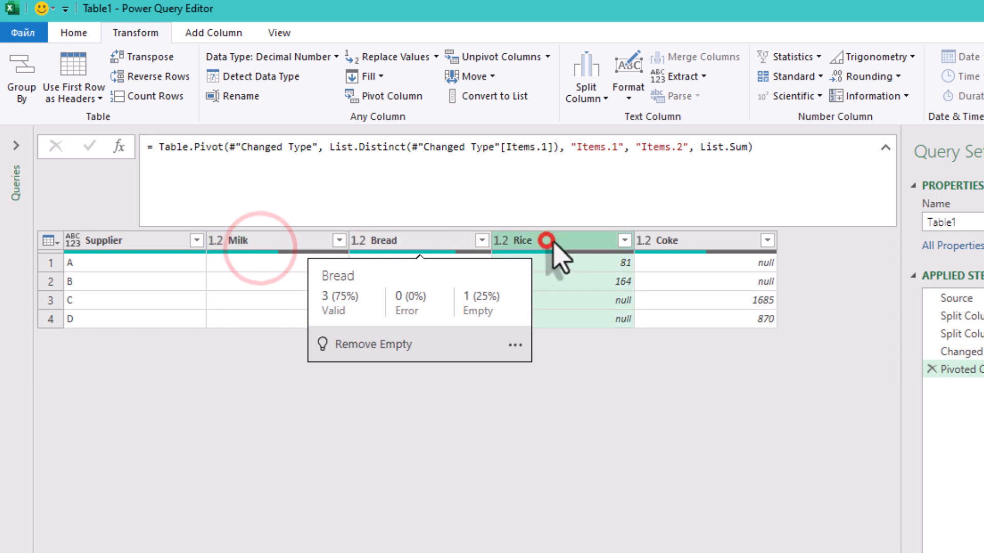
{"action": "left_click", "coordinate": [675, 239]}
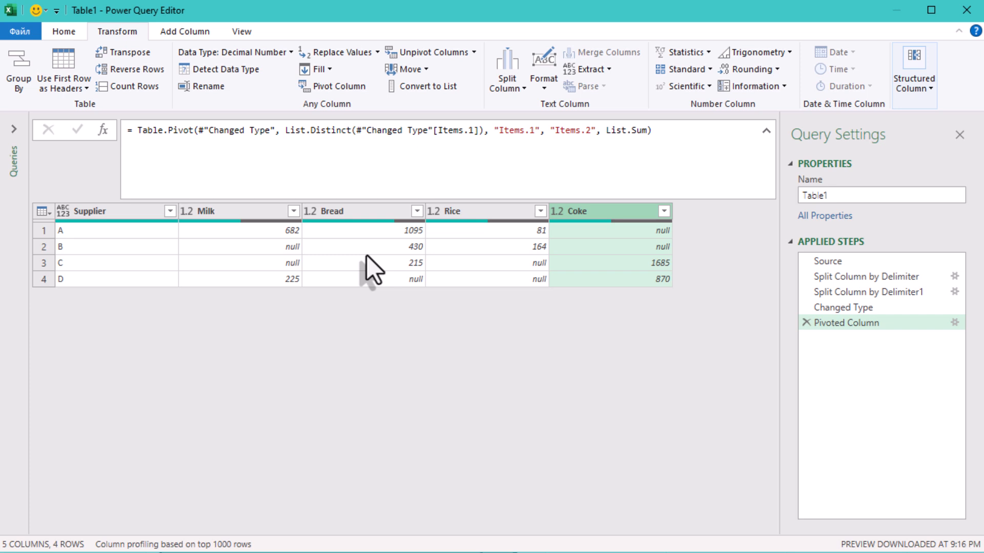
- Insert an ascending sort of the Items.1 column between the Changed Type and Pivoted Column steps
{"action": "left_click", "coordinate": [832, 307]}
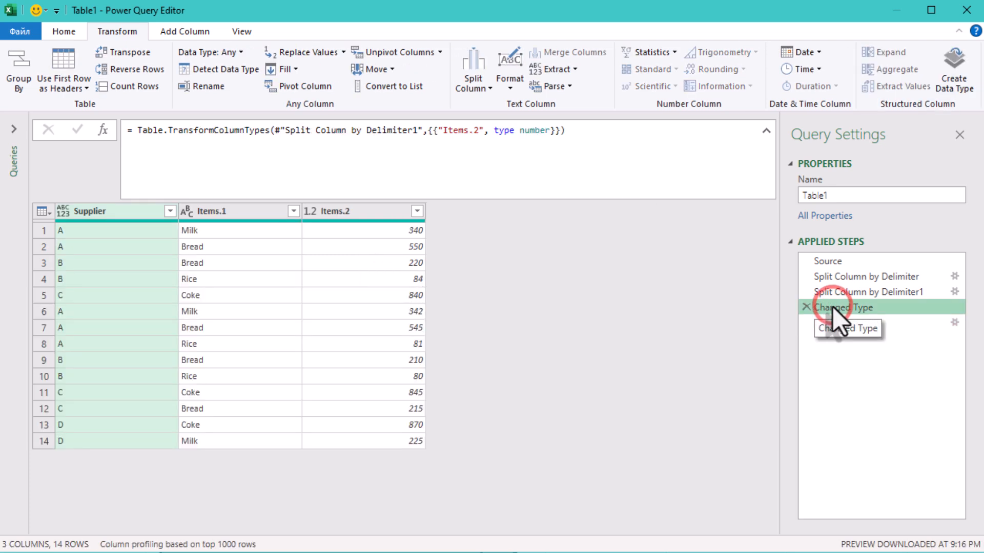
{"action": "left_click", "coordinate": [209, 212]}
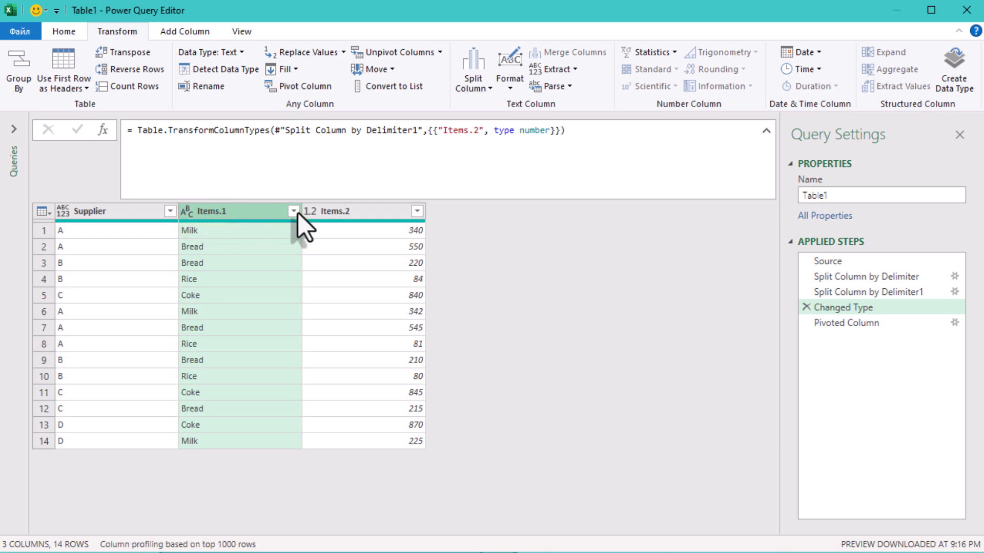
{"action": "left_click", "coordinate": [294, 212]}
{"action": "left_click", "coordinate": [214, 231]}
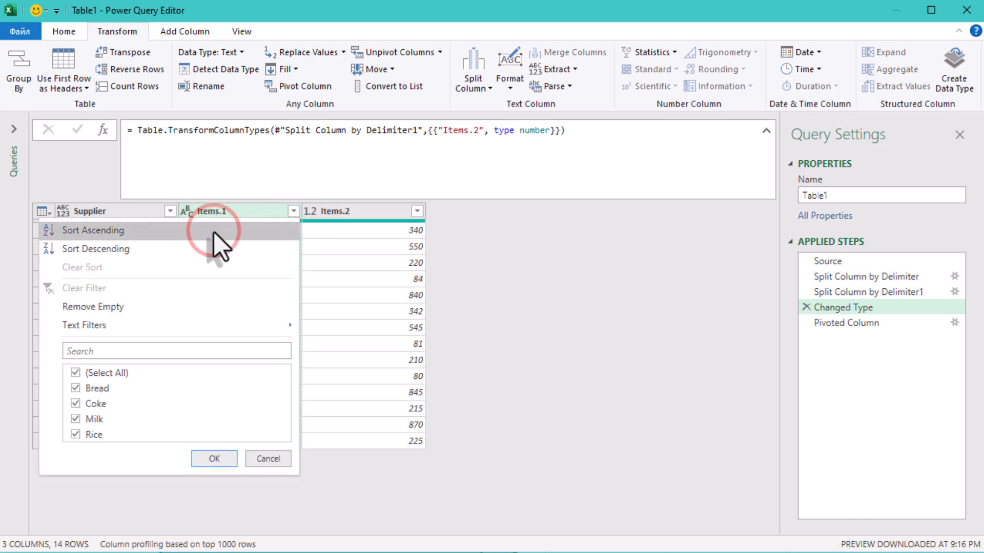
{"action": "left_click", "coordinate": [433, 319]}
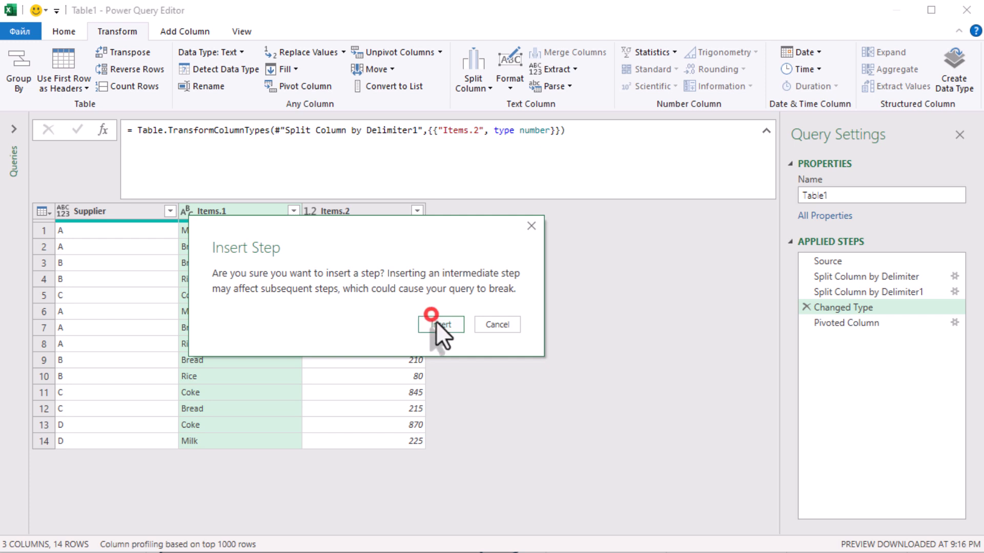
- Return to the Pivoted Column step and check the order of the item columns
{"action": "left_click", "coordinate": [862, 339]}
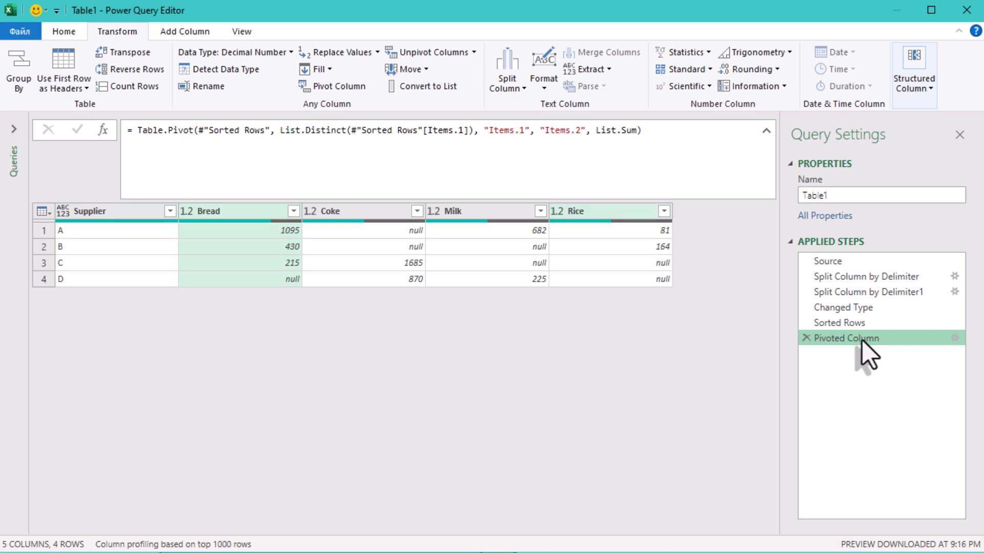
{"action": "left_click", "coordinate": [264, 212]}
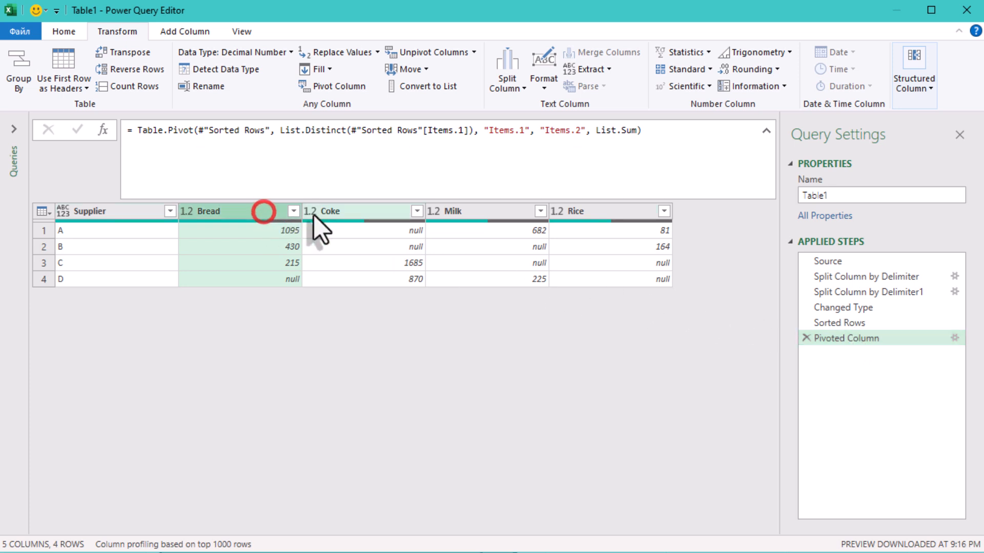
{"action": "left_click", "coordinate": [345, 212]}
{"action": "left_click", "coordinate": [472, 209]}
{"action": "left_click", "coordinate": [553, 211]}
{"action": "left_click", "coordinate": [508, 212]}
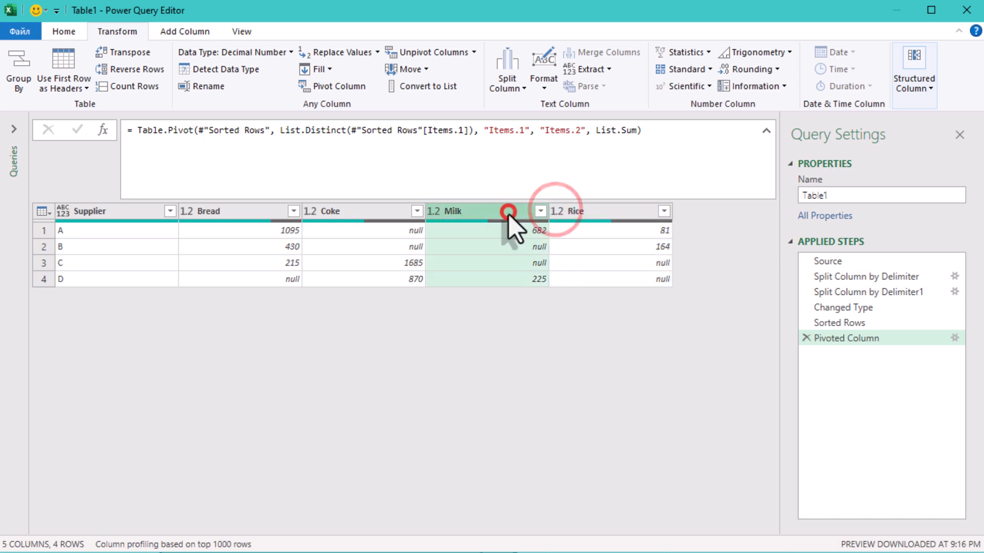
- Compare the rows of the Sorted Rows step with the result of the Pivoted Column step
{"action": "left_click", "coordinate": [853, 323]}
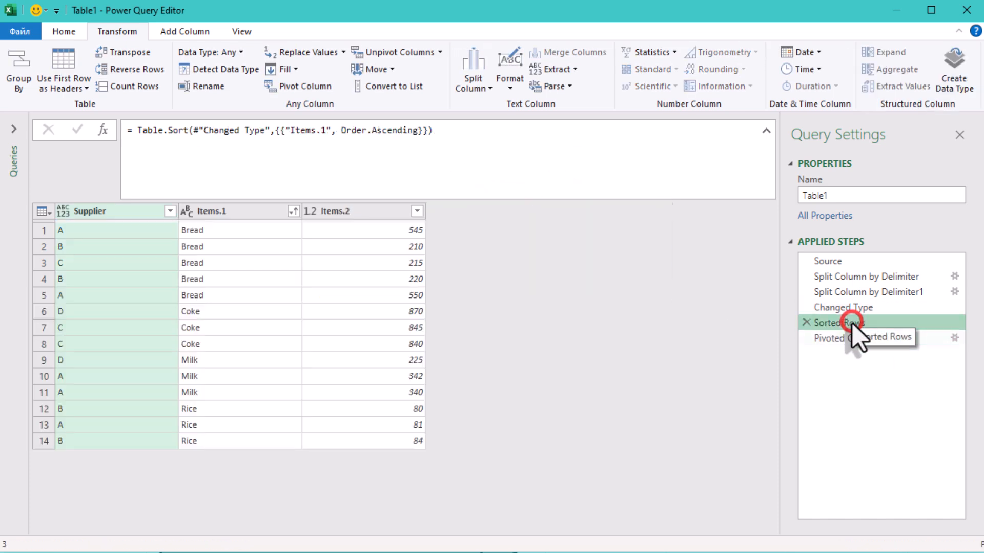
{"action": "left_click", "coordinate": [865, 339]}
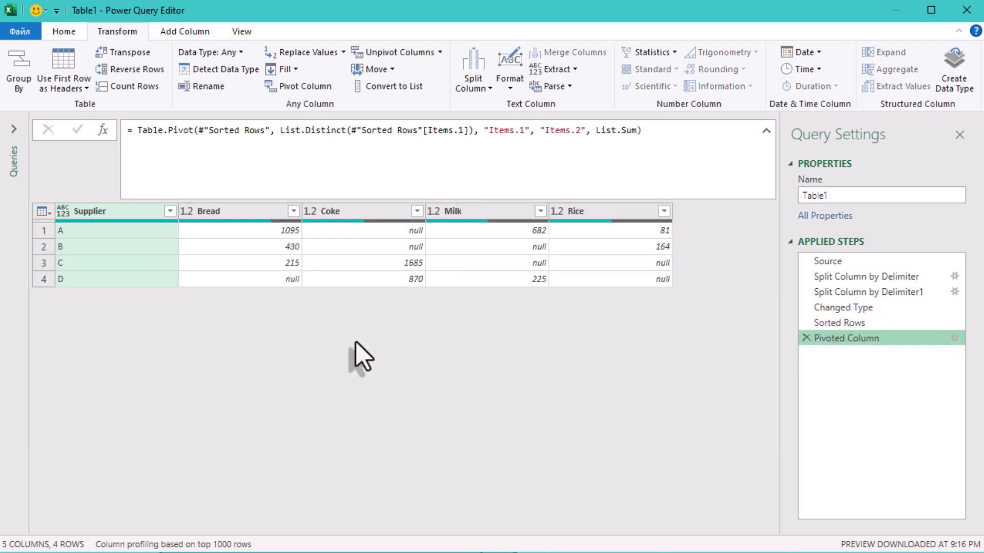
{"action": "left_click", "coordinate": [355, 342]}
{"action": "left_click", "coordinate": [831, 321]}
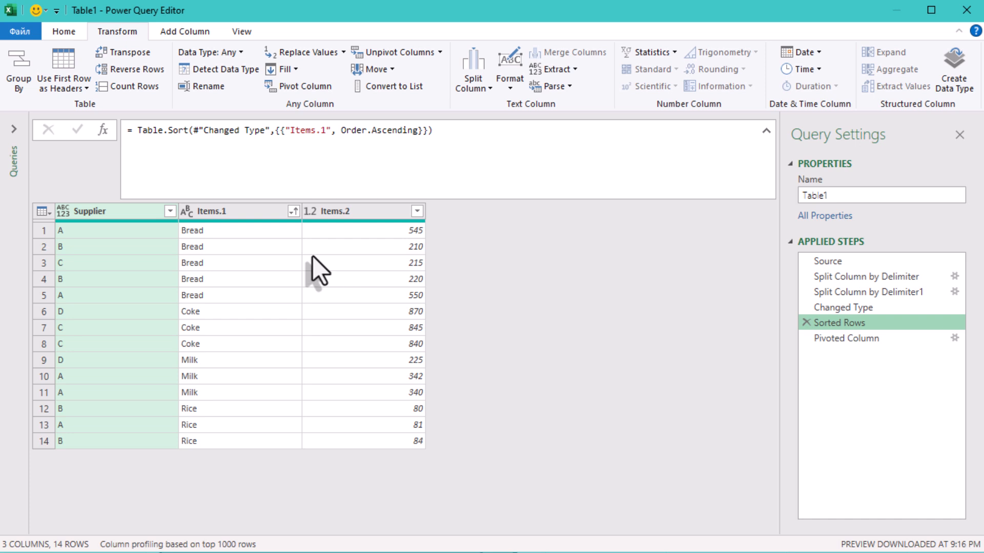
{"action": "left_click", "coordinate": [858, 344]}
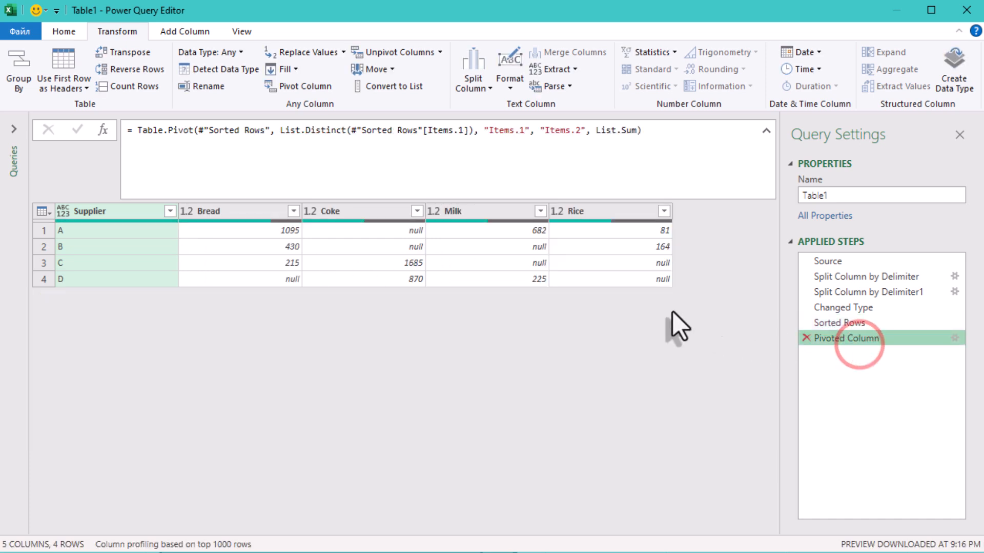
- Inspect supplier A's Bread and Coke values and supplier C's Coke value in the pivoted table
{"action": "left_click", "coordinate": [259, 231]}
{"action": "left_click", "coordinate": [404, 230]}
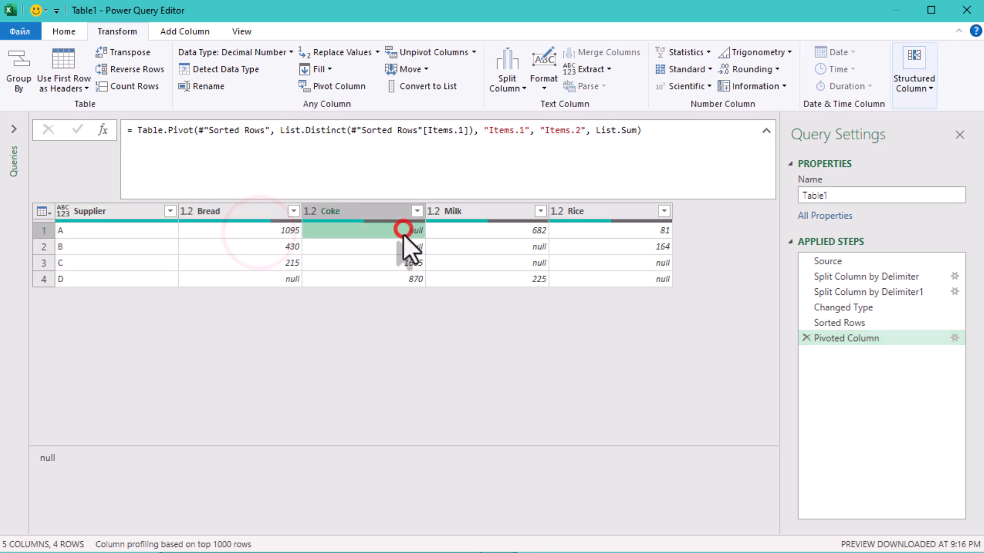
{"action": "left_click", "coordinate": [403, 262]}
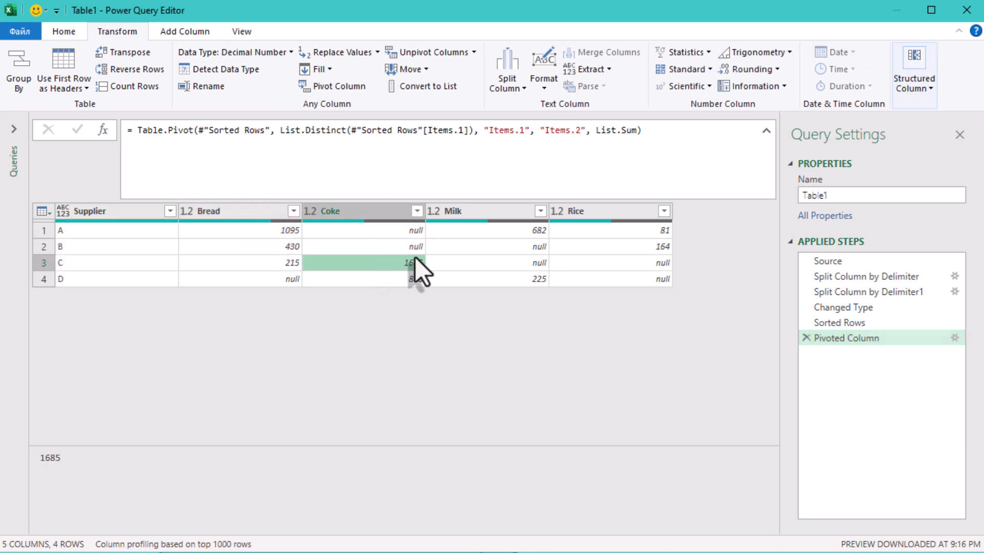